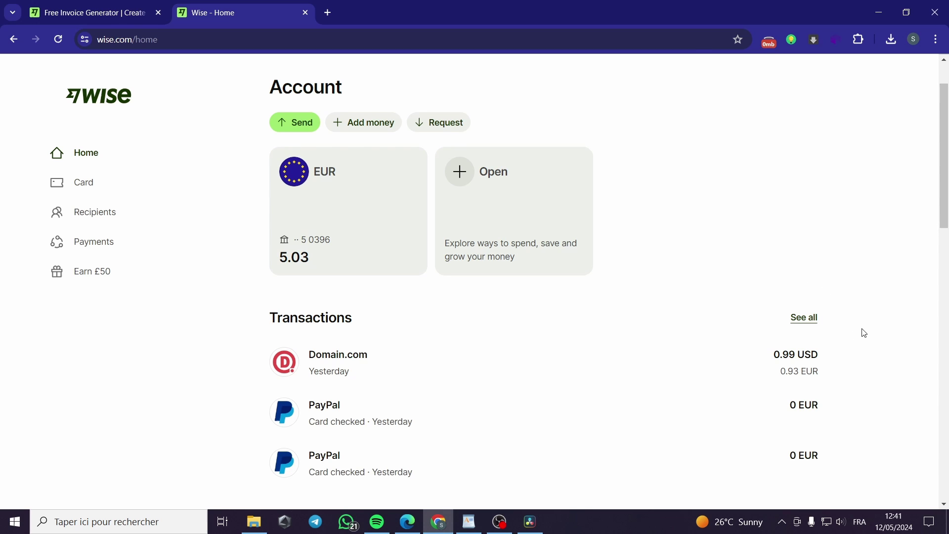
- Scroll the page up and down, then switch to the Free Invoice Generator tab
scroll(864, 333, "down", 1)
scroll(865, 333, "down", 3)
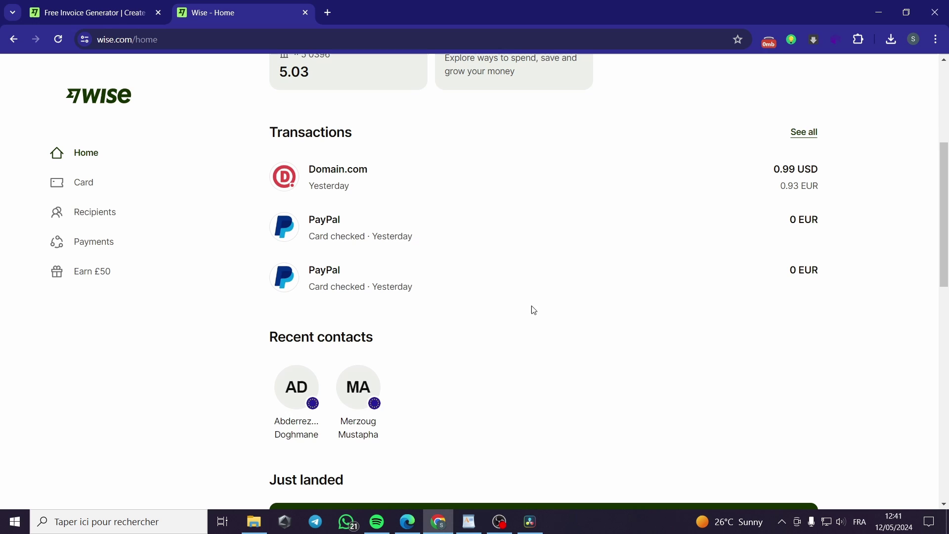
scroll(595, 355, "up", 1)
scroll(593, 354, "up", 1)
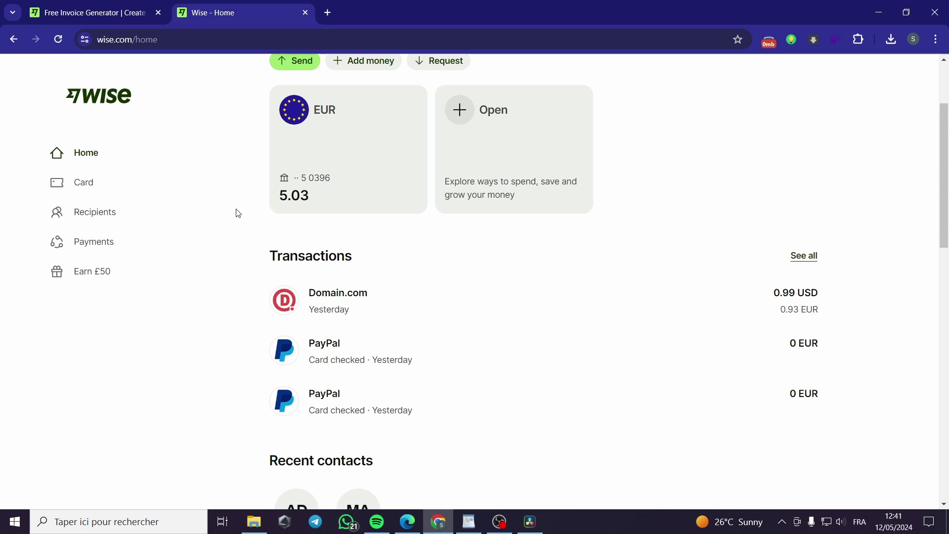
left_click(71, 5)
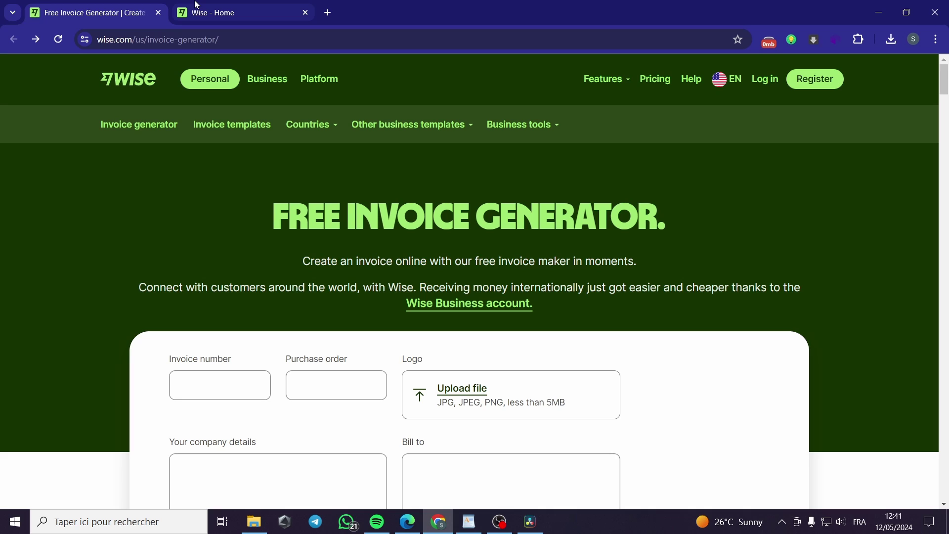
- View the account's Cards page from Wise home, then return to the invoice generator
left_click(197, 6)
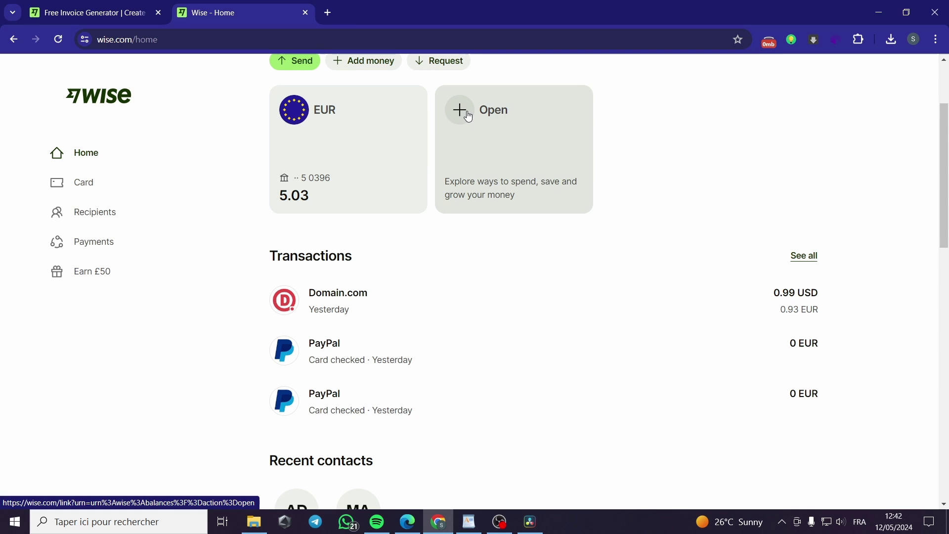
left_click(96, 188)
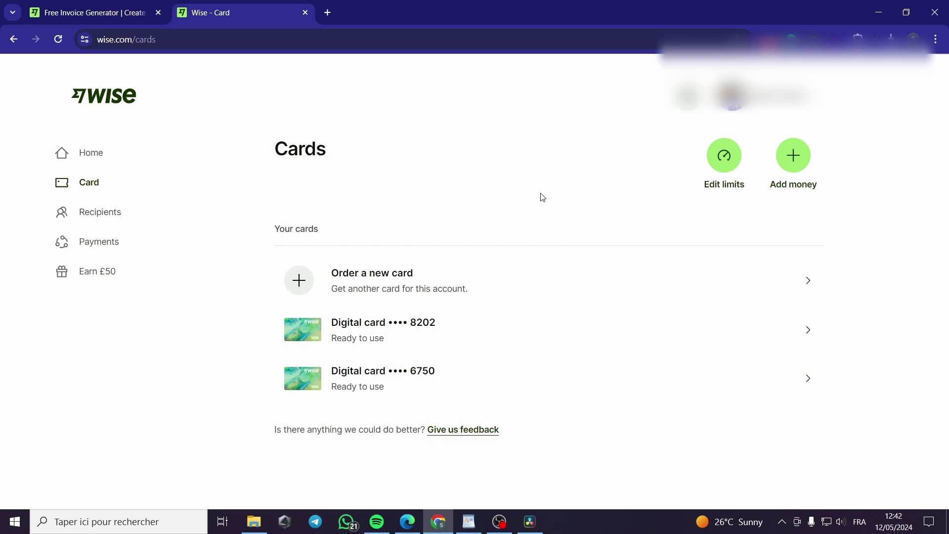
left_click(94, 8)
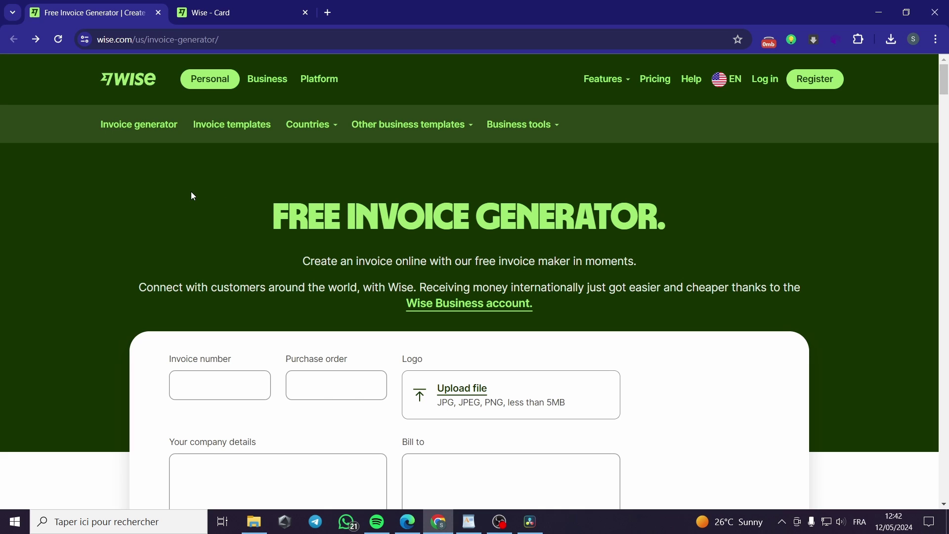
- In a new tab, Google 'wise invoice' and open the Free Invoice Generator result
left_click(328, 13)
type("google.com")
key("Return")
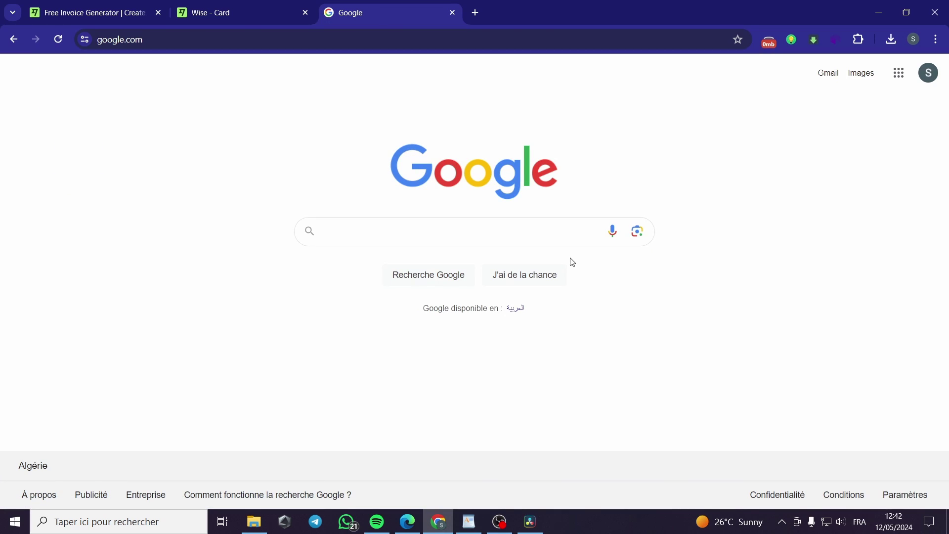
type("wise ")
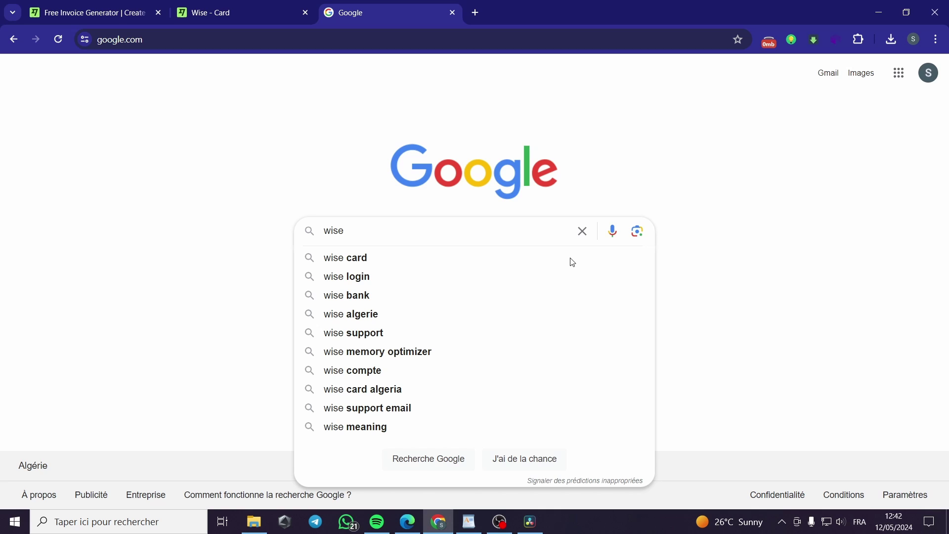
type("invoi")
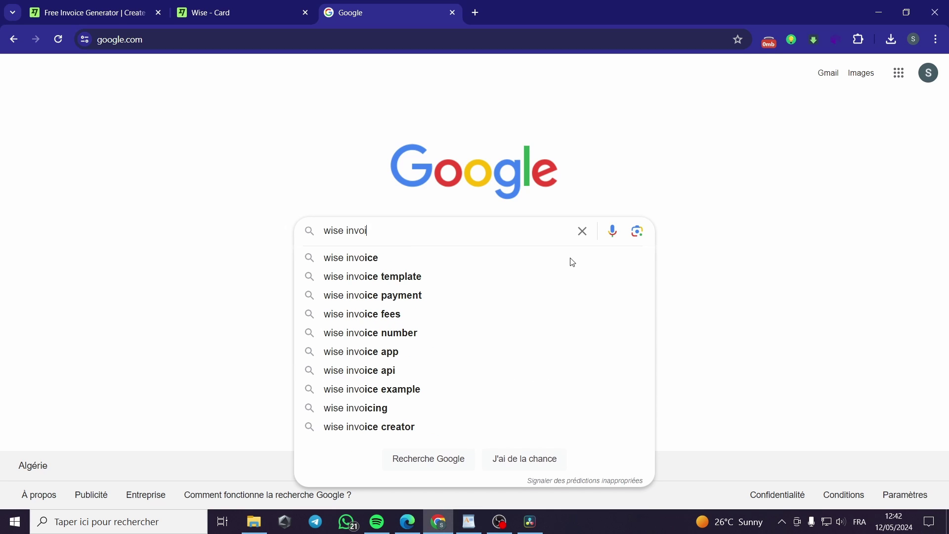
type("ce")
left_click(380, 264)
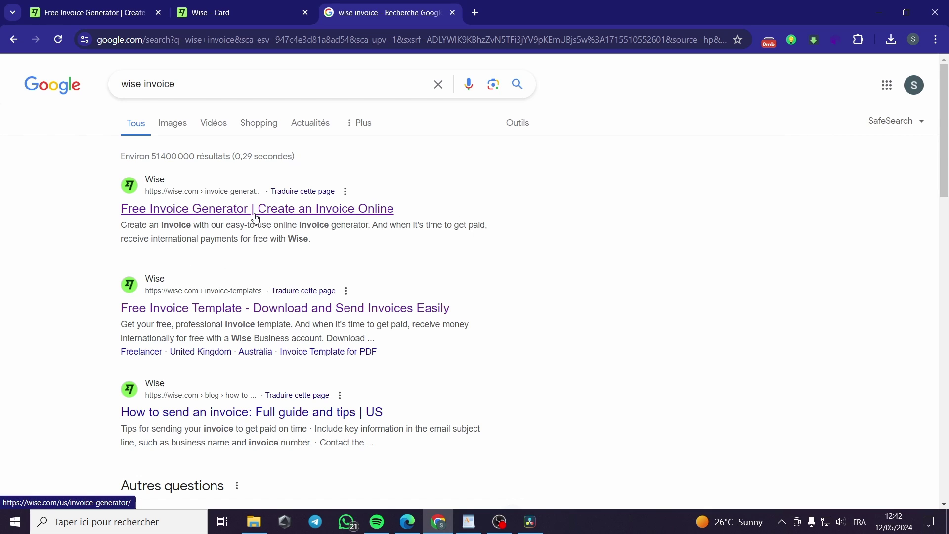
left_click(200, 212)
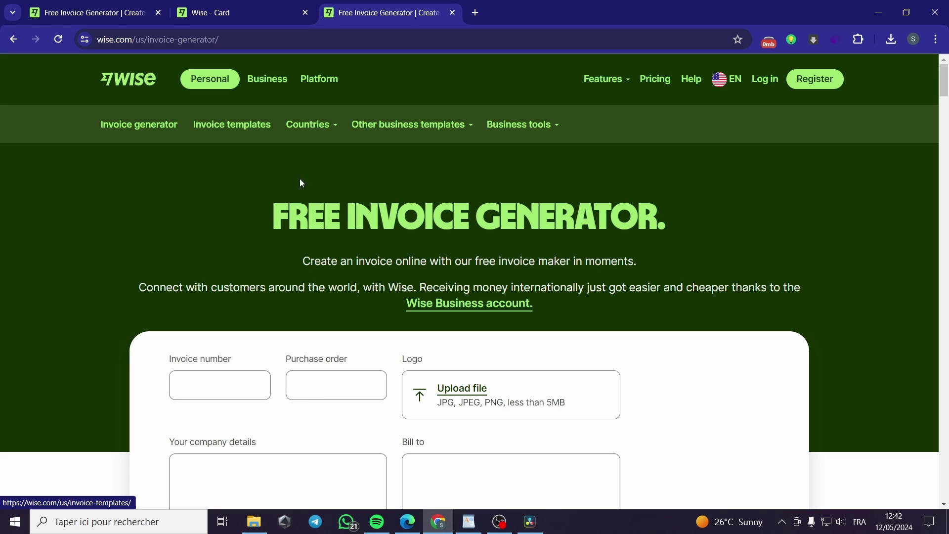
- Upload 'Black Illustrated Coffee Because Adulting Is Hard T-Shirt.png' from Téléchargements as the invoice logo
scroll(322, 350, "down", 1)
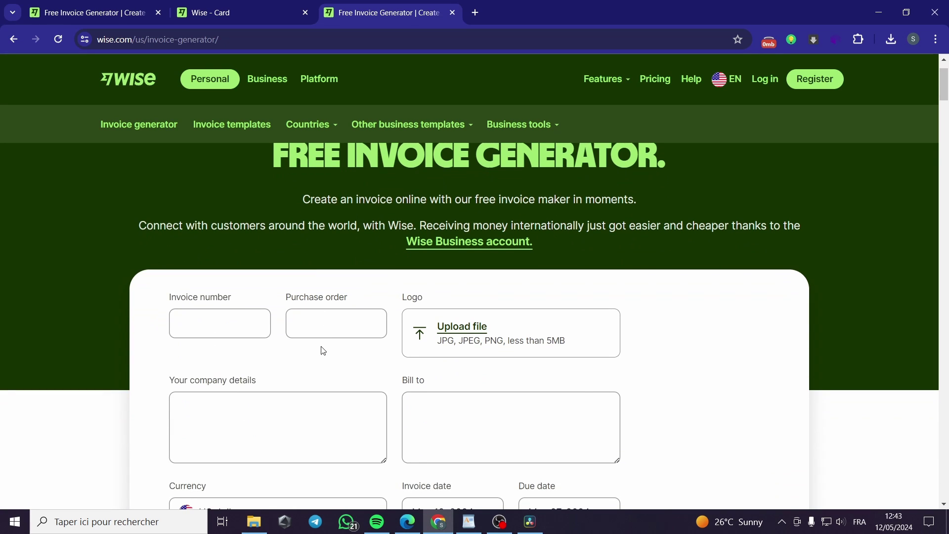
scroll(322, 349, "down", 1)
left_click(202, 266)
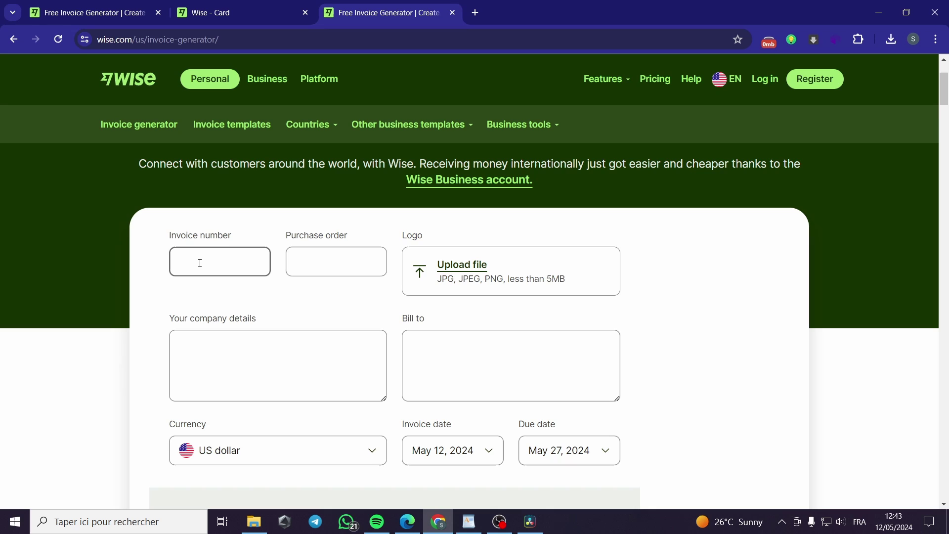
left_click(236, 241)
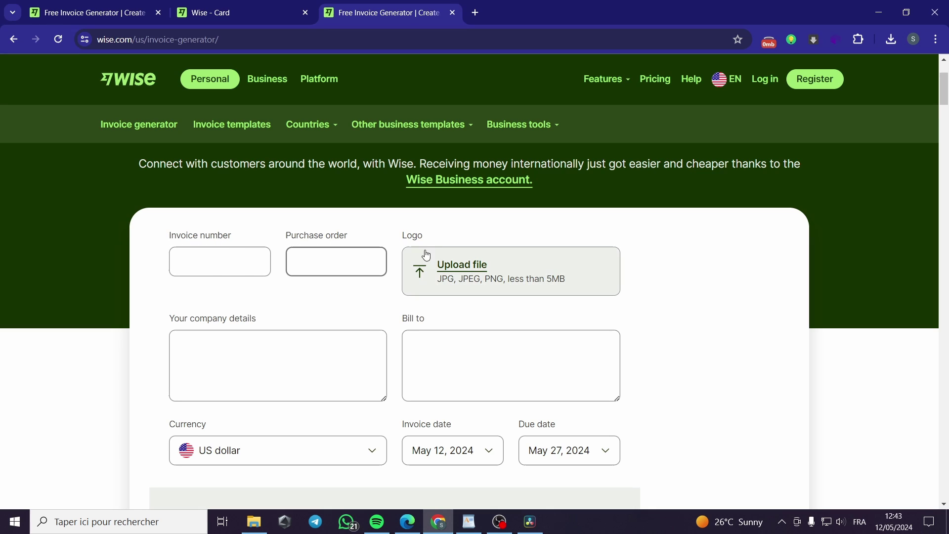
left_click(459, 273)
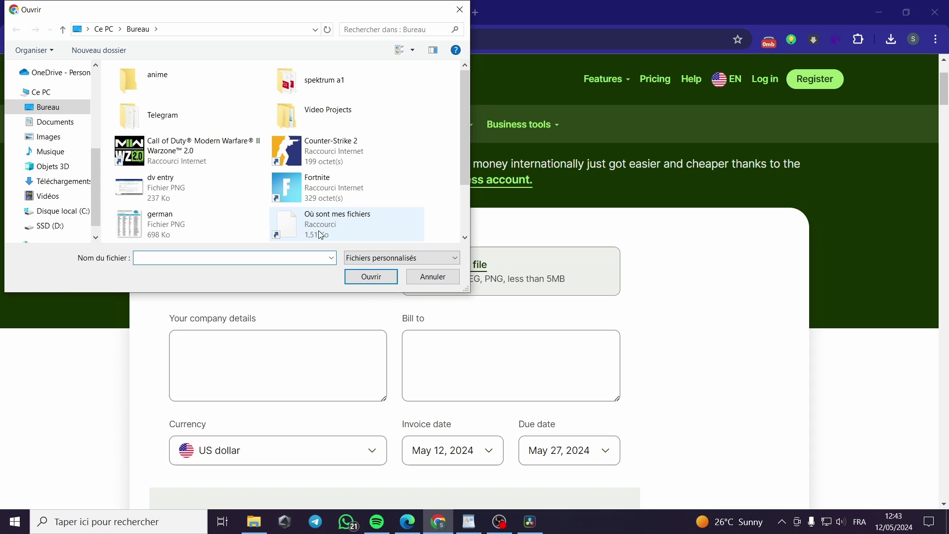
left_click(59, 182)
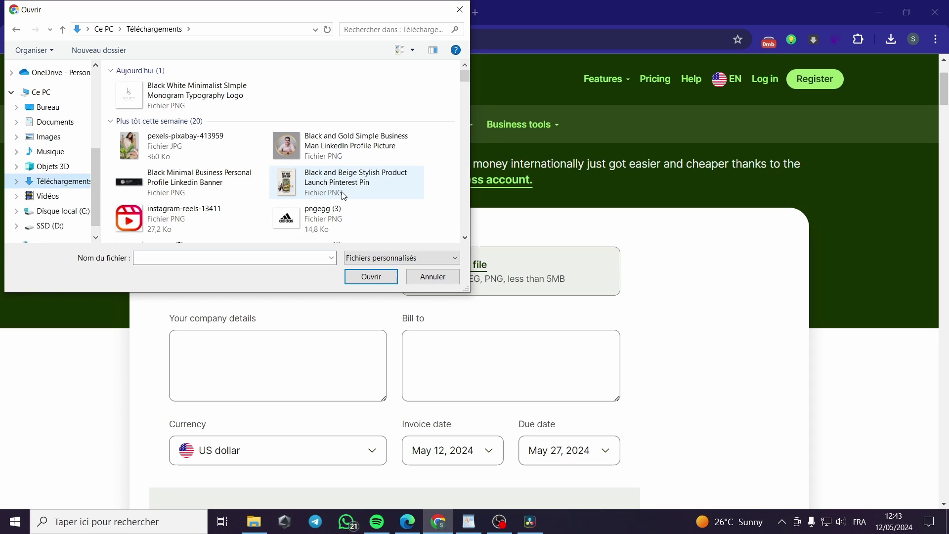
scroll(321, 190, "down", 3)
scroll(344, 195, "down", 3)
scroll(344, 196, "down", 2)
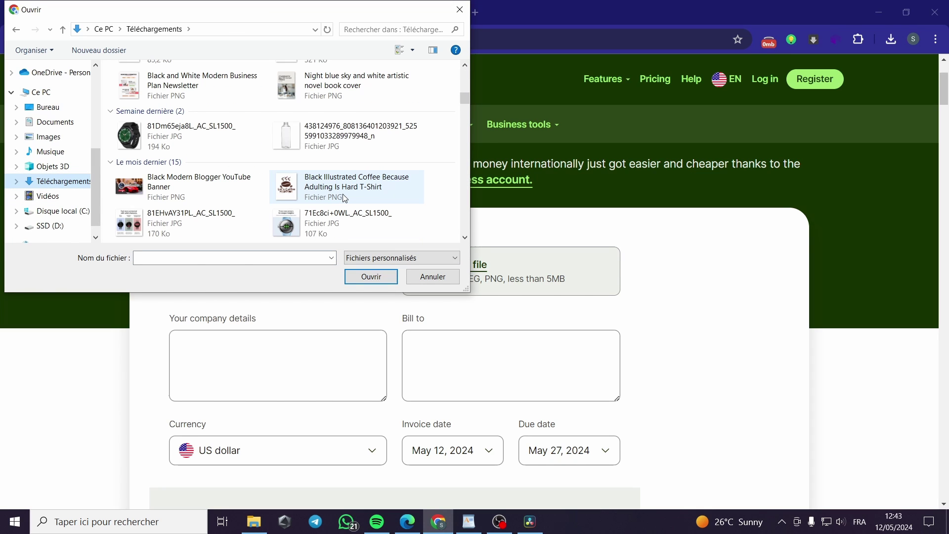
left_click(345, 201)
left_click(371, 276)
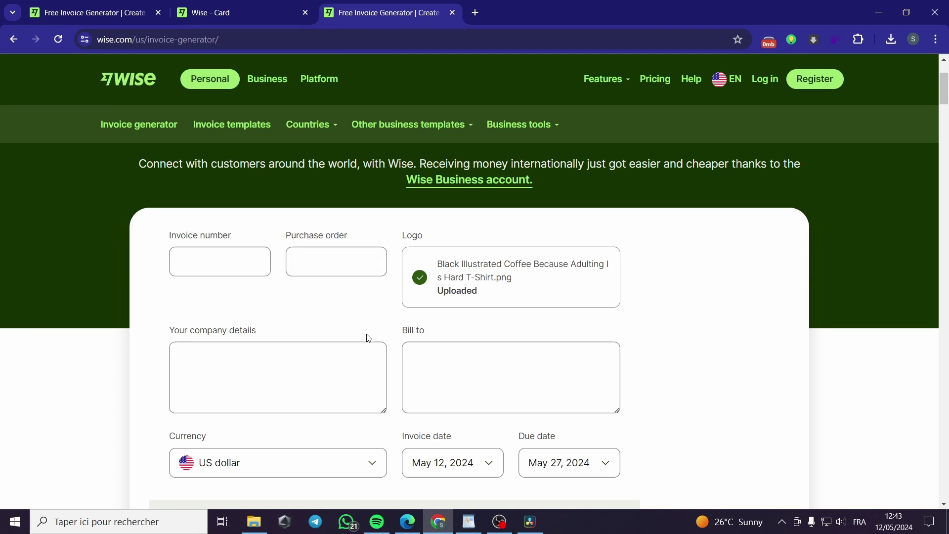
left_click(190, 361)
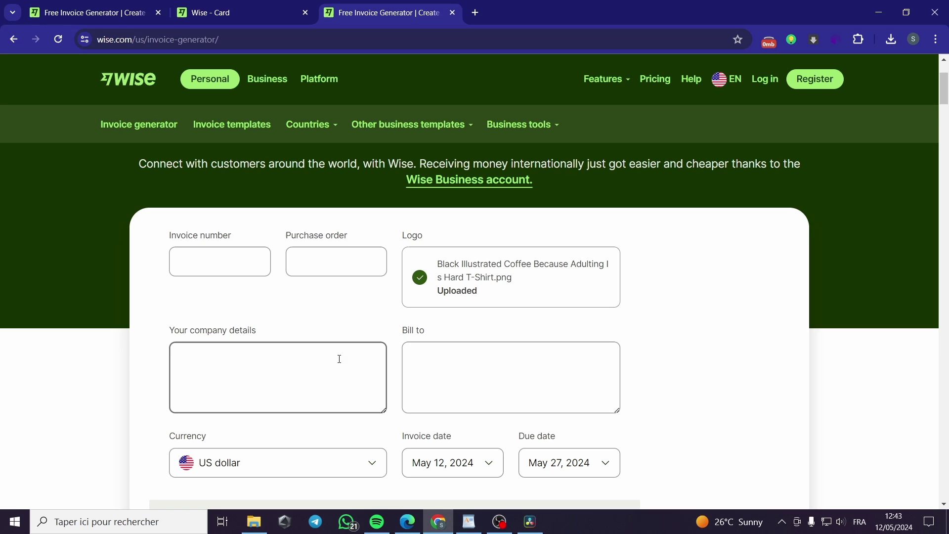
left_click(409, 370)
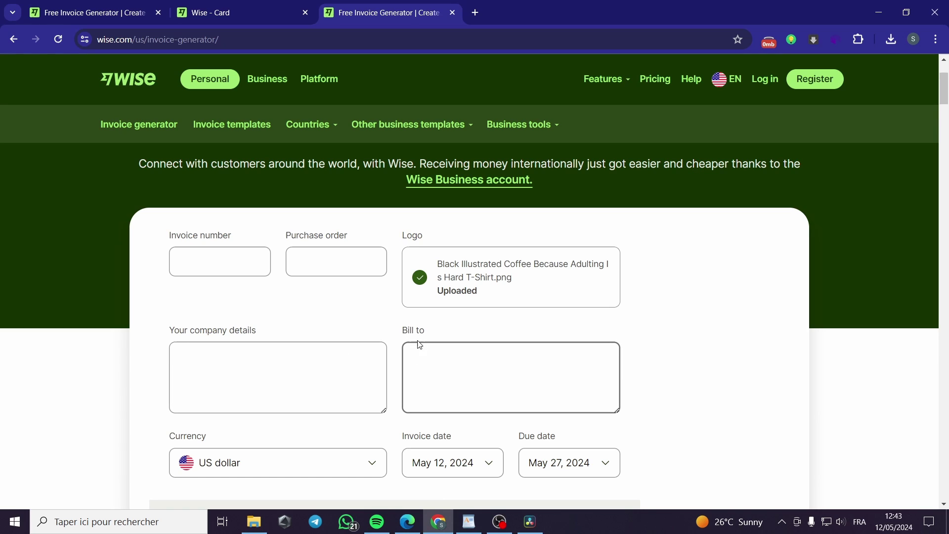
left_click(424, 346)
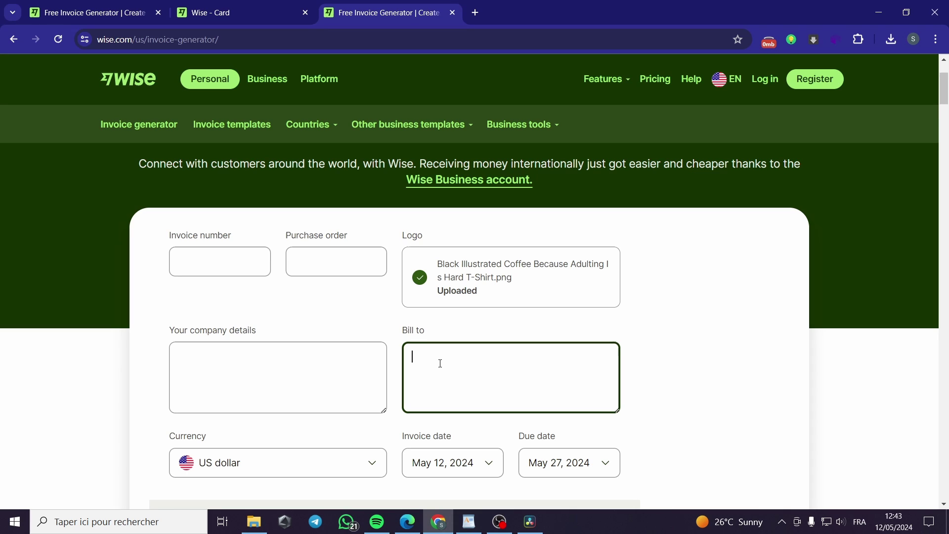
scroll(368, 403, "down", 1)
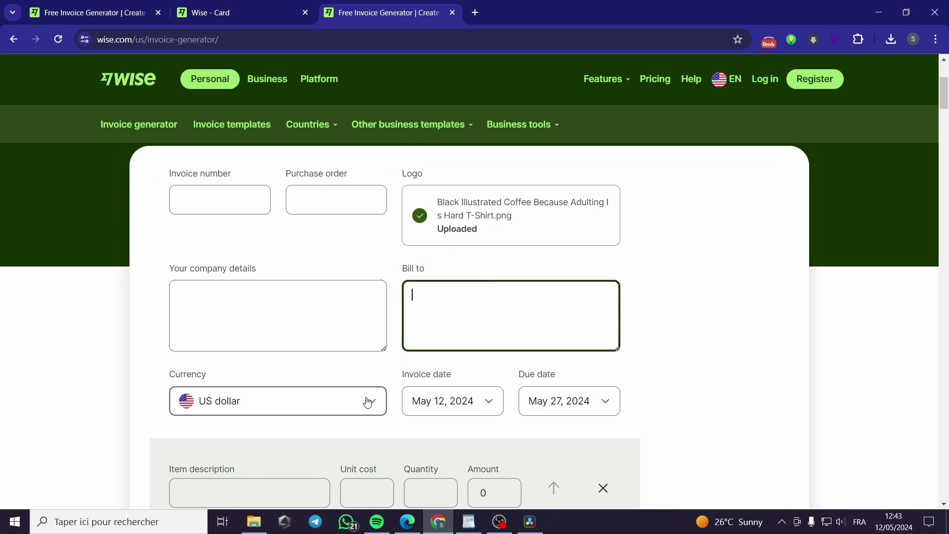
left_click(368, 402)
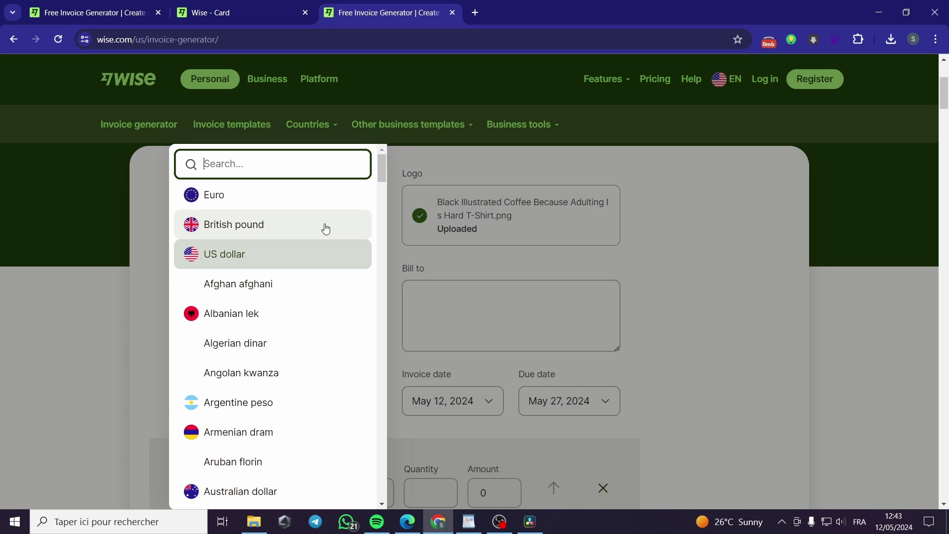
left_click(312, 225)
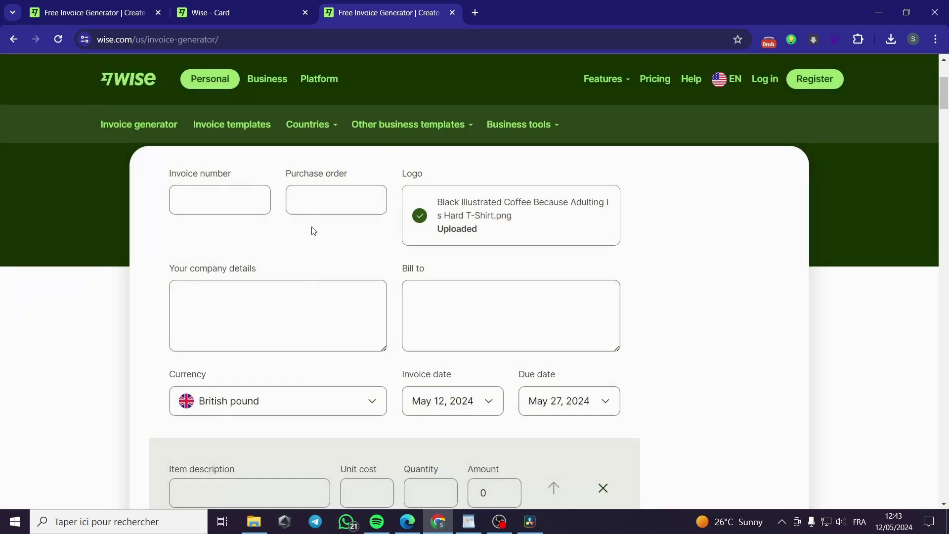
left_click(353, 402)
left_click(328, 203)
left_click(372, 401)
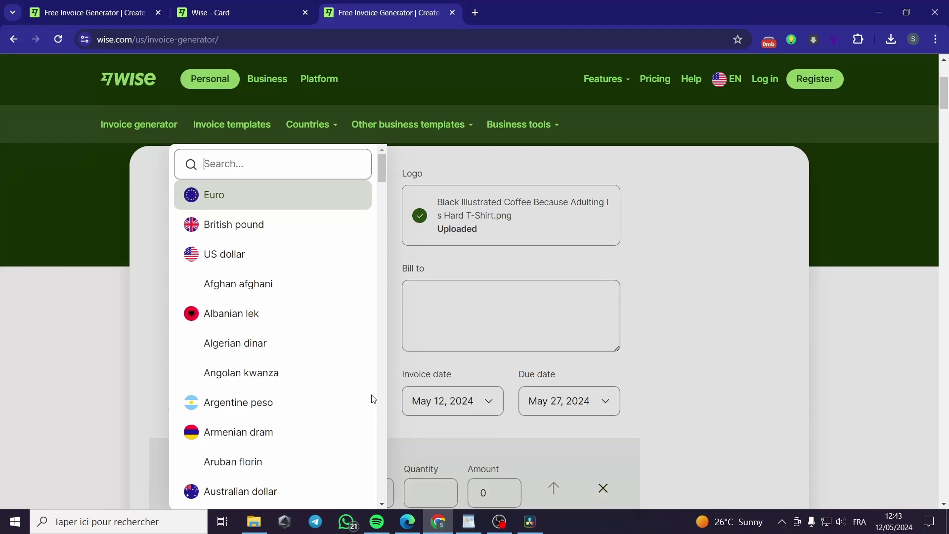
left_click(312, 254)
scroll(474, 405, "down", 3)
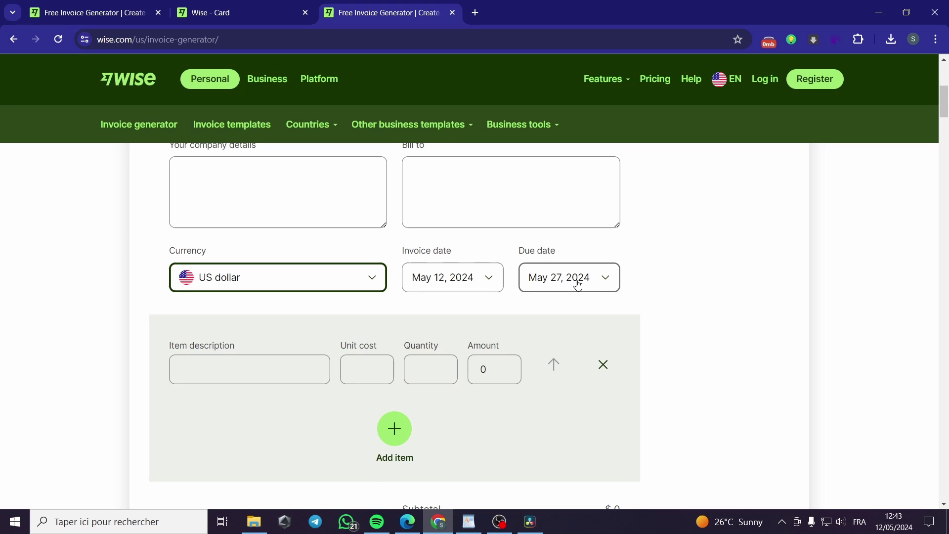
left_click(494, 279)
left_click(494, 280)
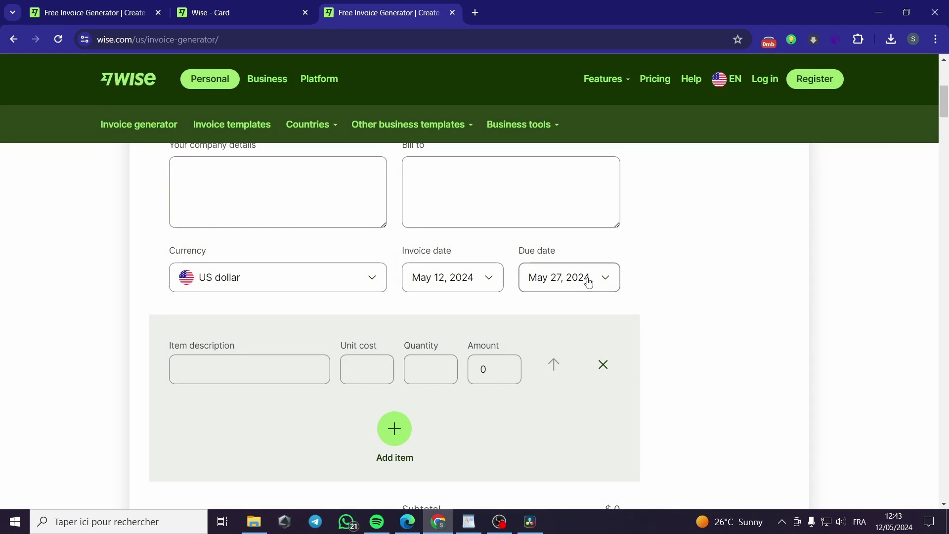
left_click(608, 278)
left_click(728, 362)
scroll(251, 423, "down", 1)
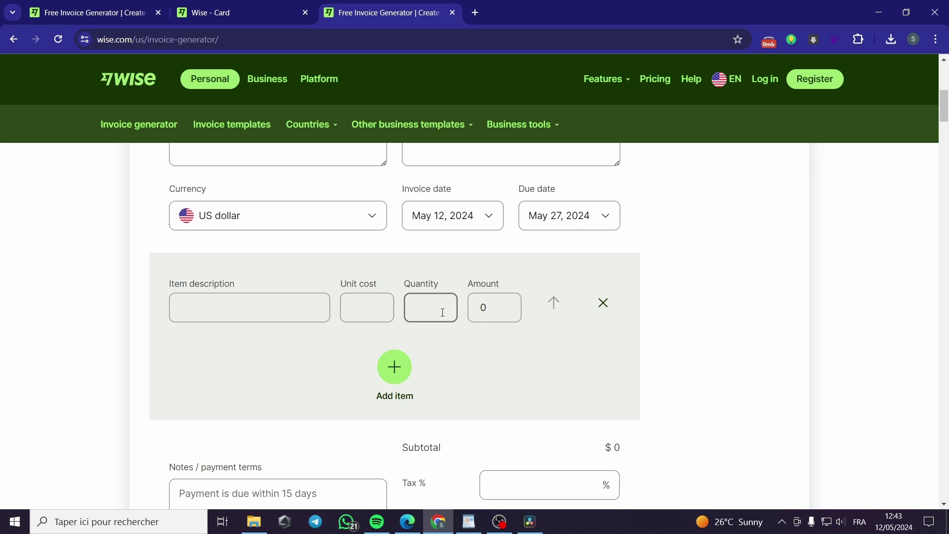
left_click(400, 367)
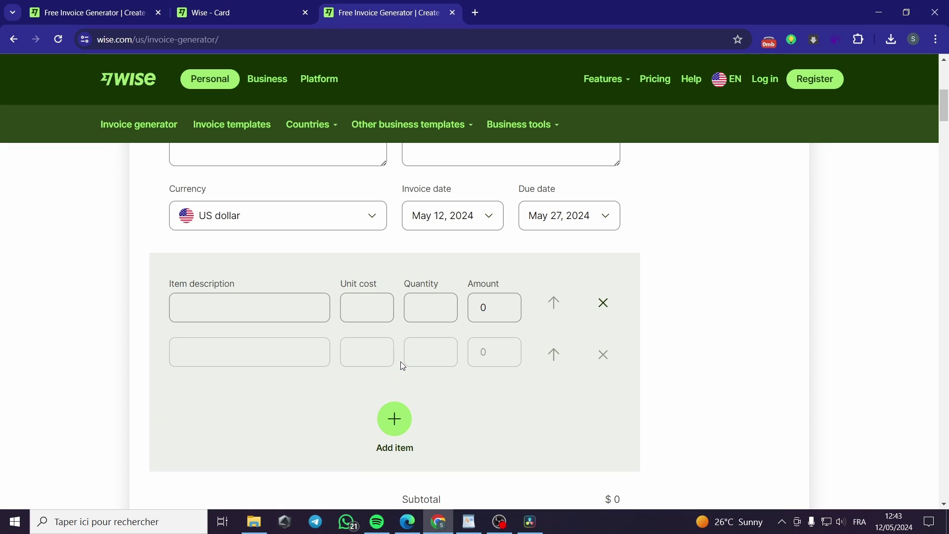
left_click(604, 354)
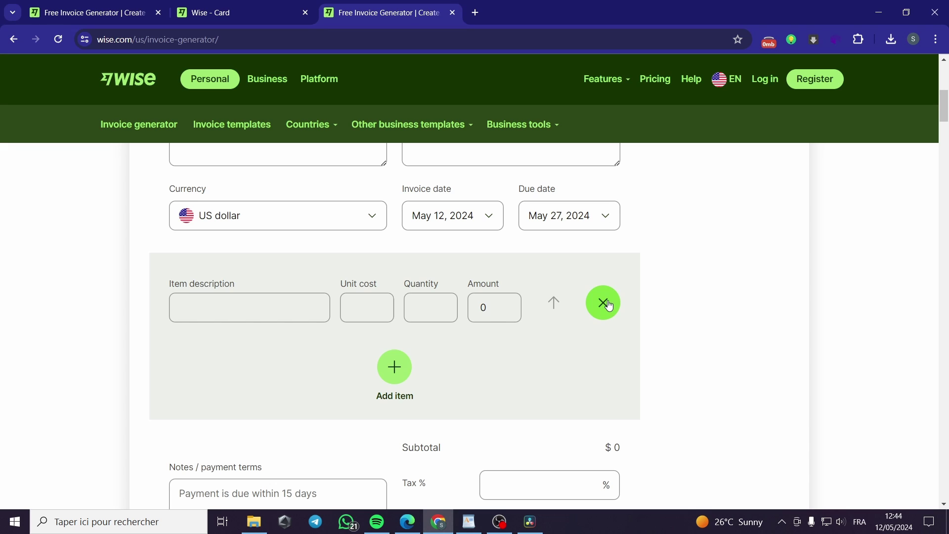
scroll(548, 314, "down", 3)
scroll(260, 373, "down", 1)
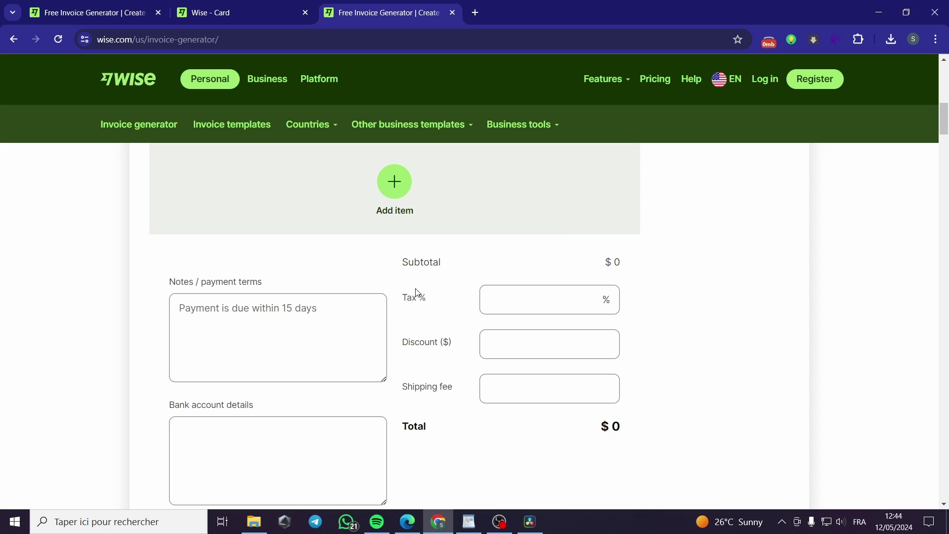
left_click(548, 305)
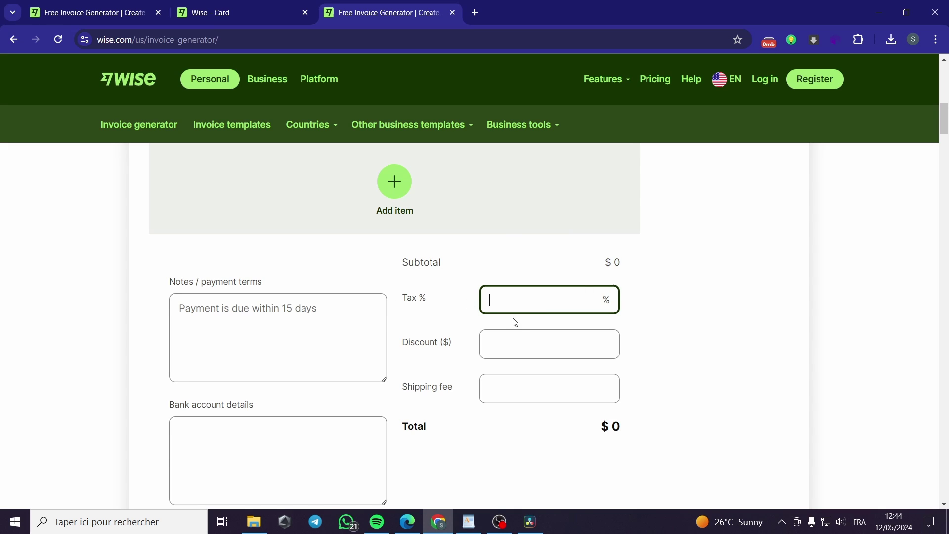
left_click(517, 343)
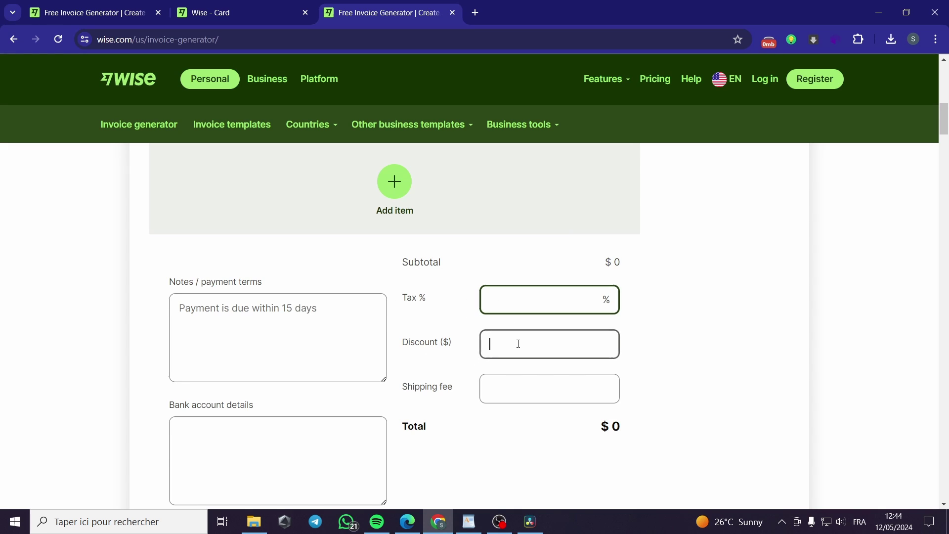
left_click(514, 392)
scroll(527, 387, "down", 1)
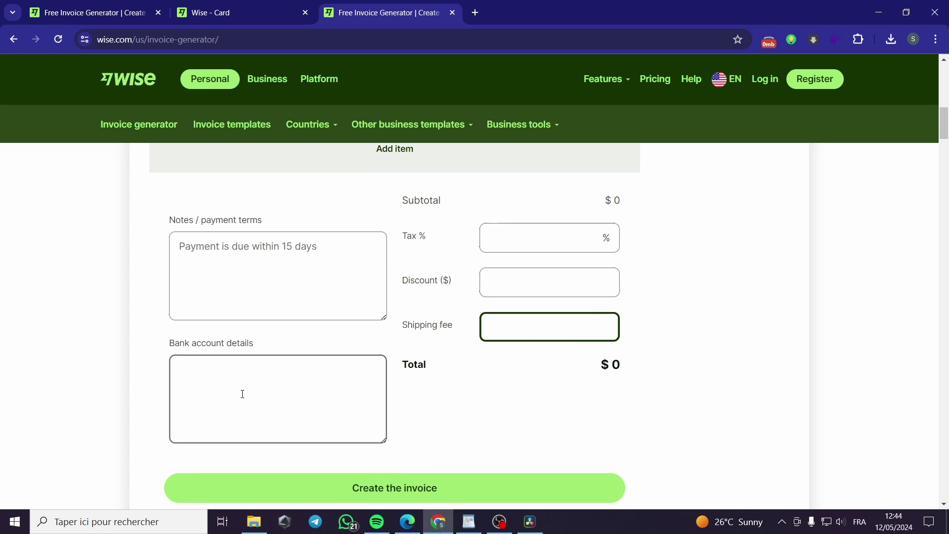
left_click(282, 380)
scroll(282, 381, "down", 2)
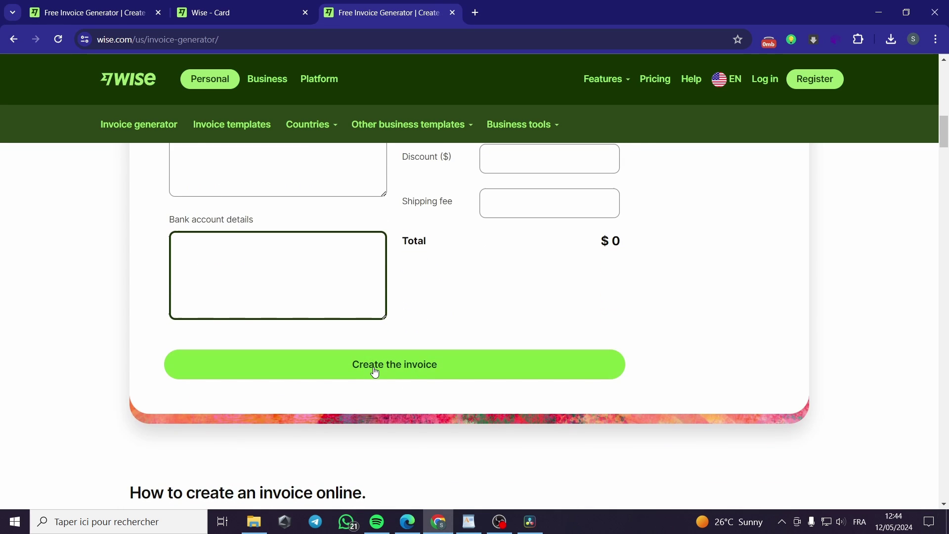
scroll(450, 383, "down", 1)
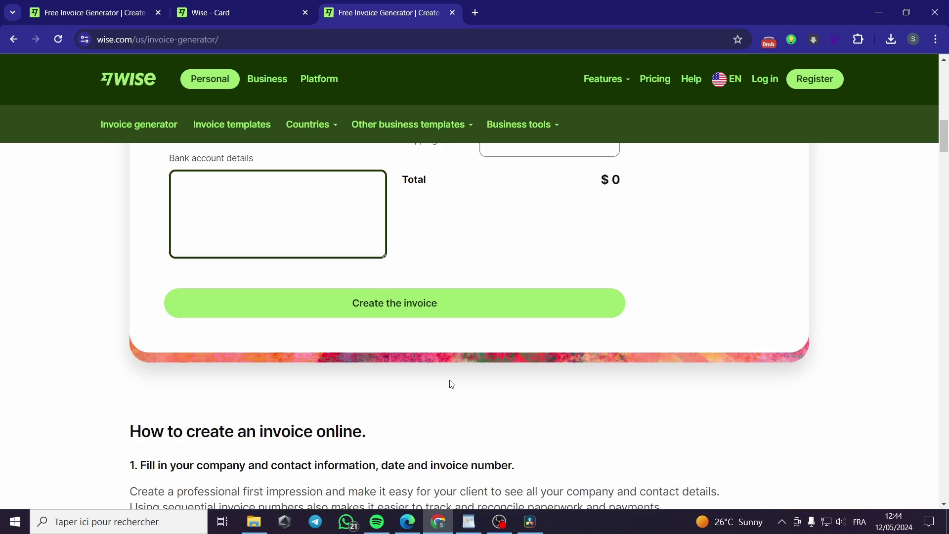
scroll(449, 383, "up", 5)
scroll(447, 382, "down", 4)
scroll(427, 379, "down", 2)
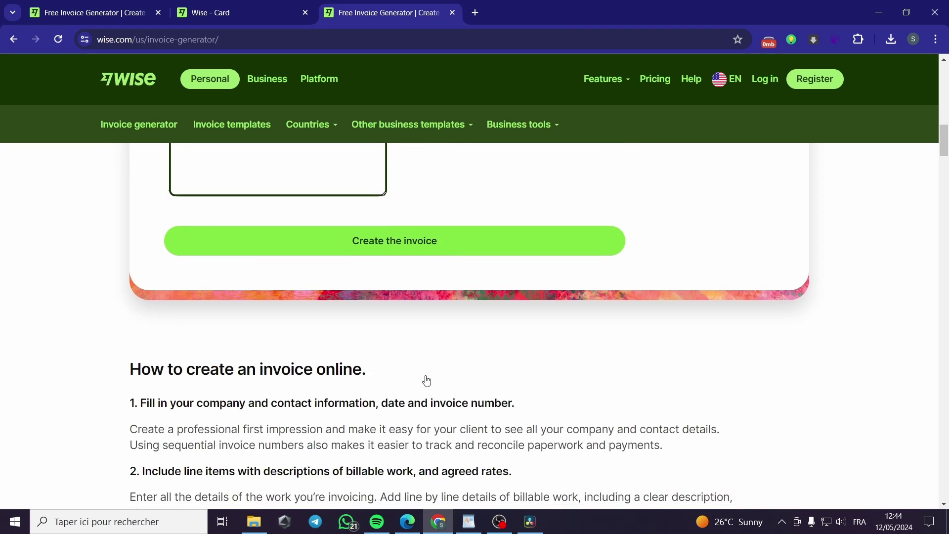
scroll(428, 380, "down", 1)
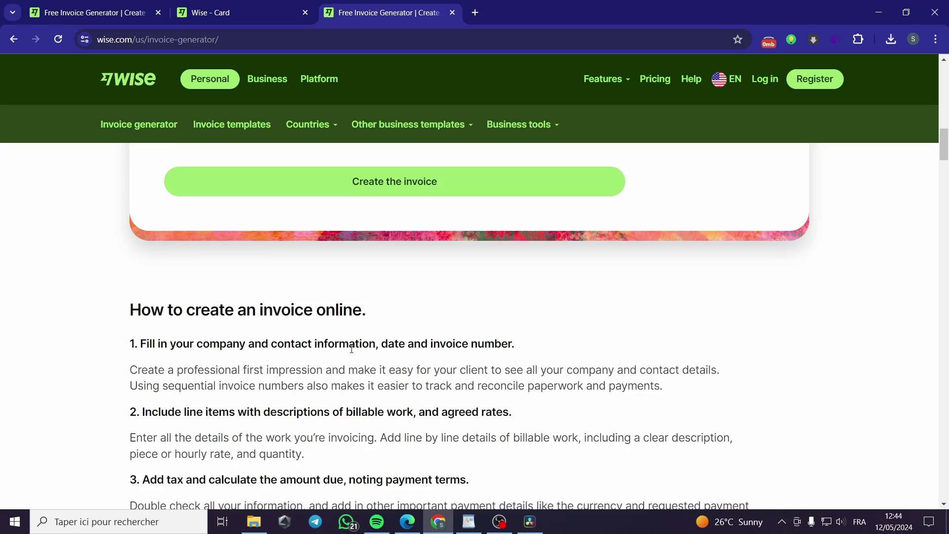
scroll(351, 354, "up", 3)
scroll(352, 356, "down", 3)
scroll(351, 354, "up", 4)
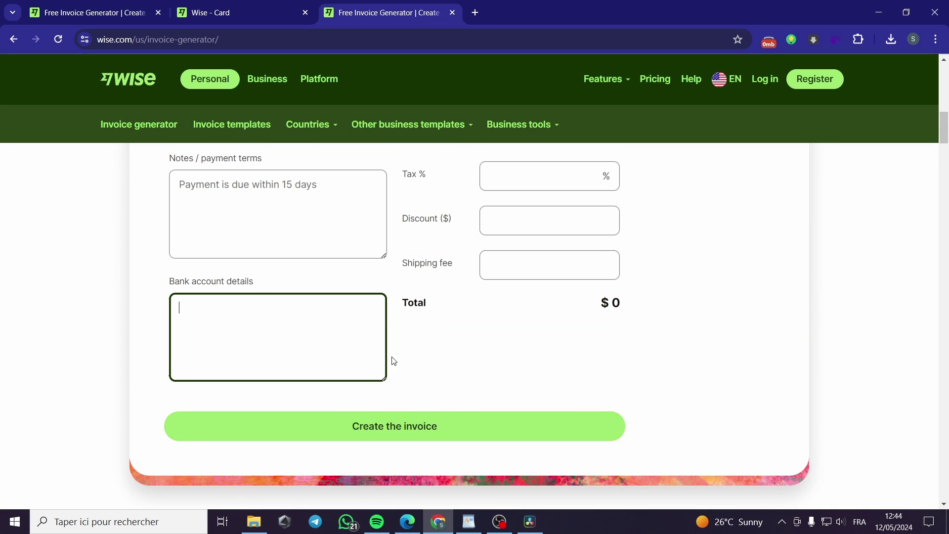
scroll(394, 361, "up", 5)
scroll(411, 361, "up", 2)
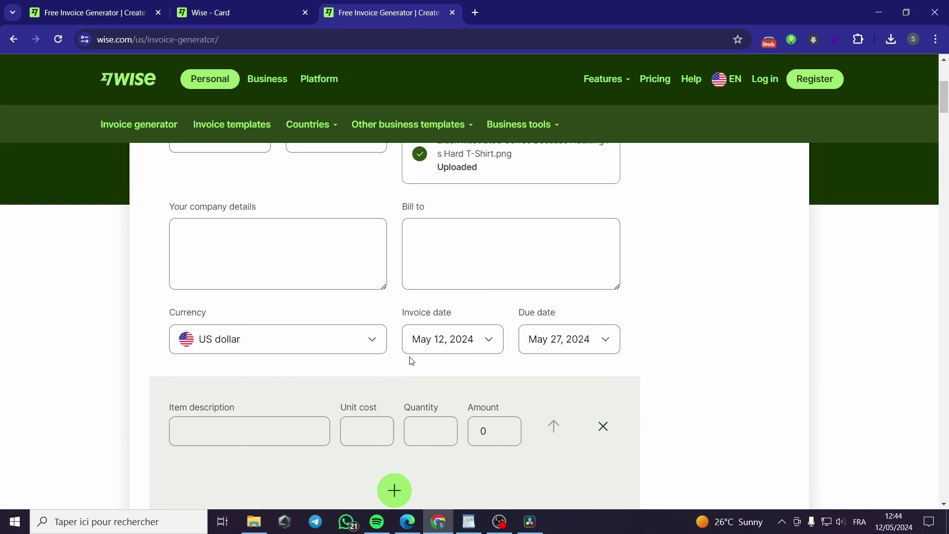
scroll(412, 361, "down", 3)
scroll(410, 359, "down", 4)
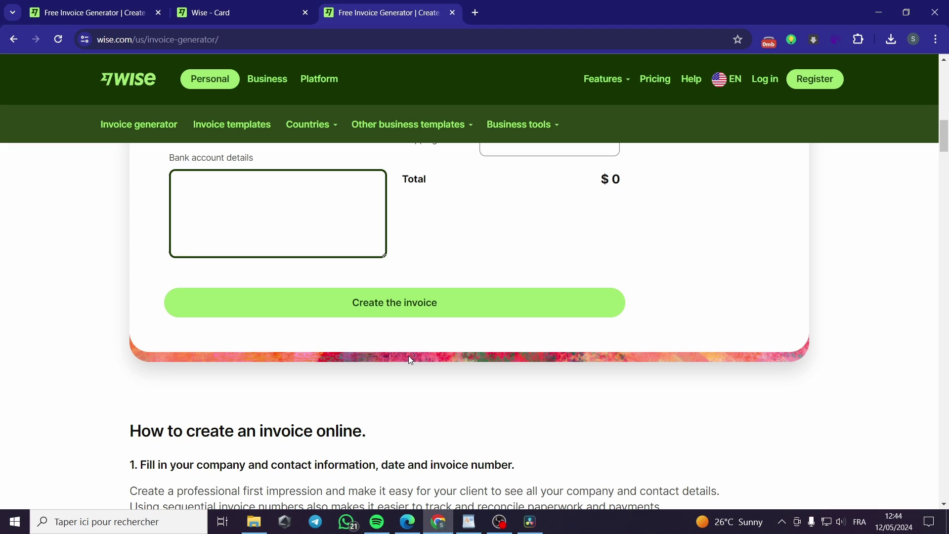
scroll(410, 359, "down", 3)
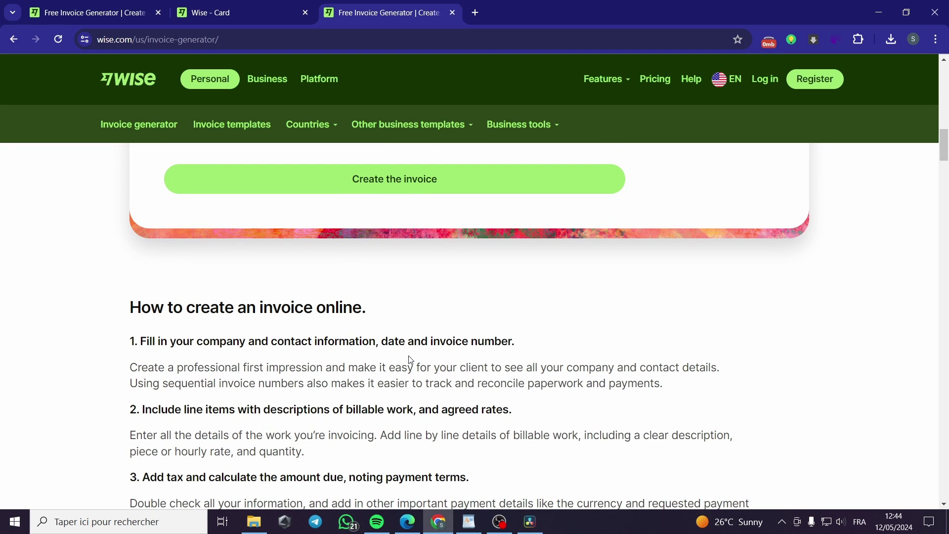
scroll(411, 359, "up", 2)
scroll(409, 355, "up", 4)
scroll(420, 352, "down", 5)
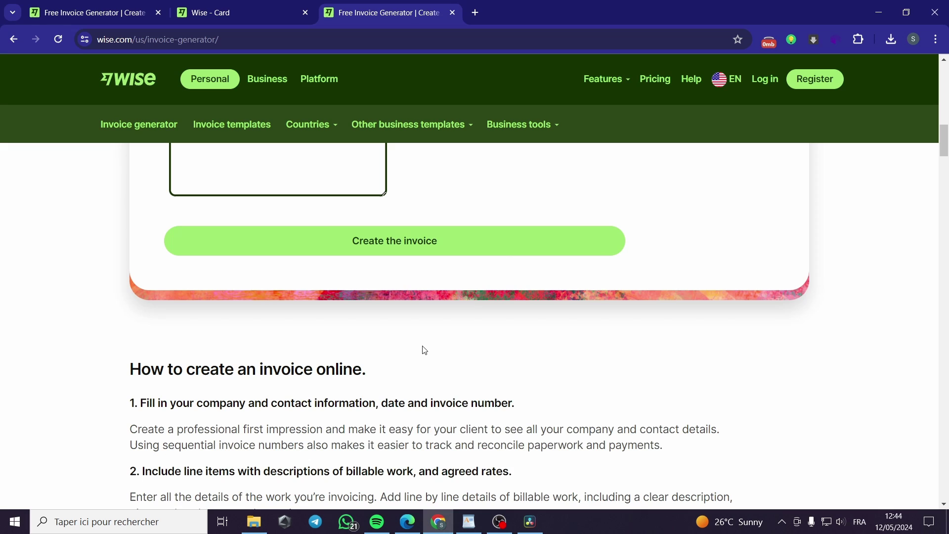
scroll(425, 350, "down", 1)
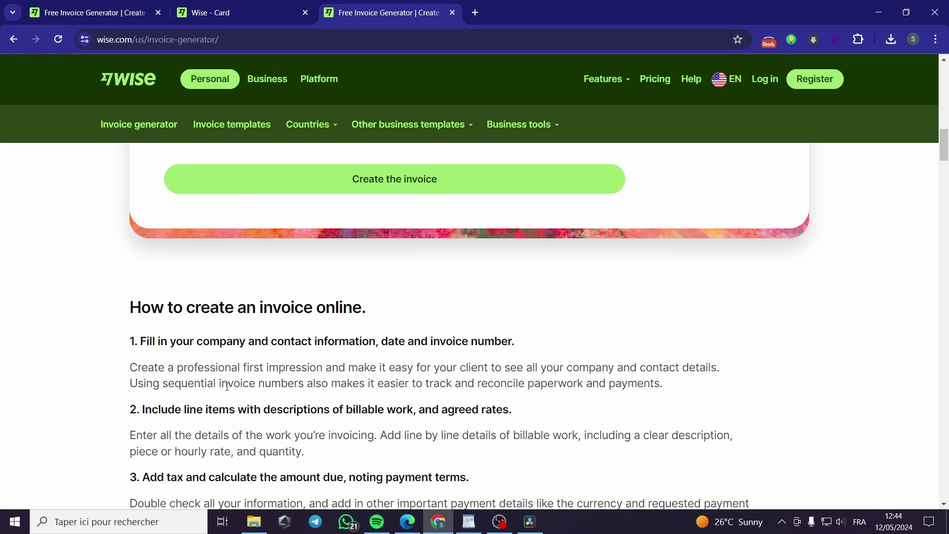
scroll(220, 393, "down", 1)
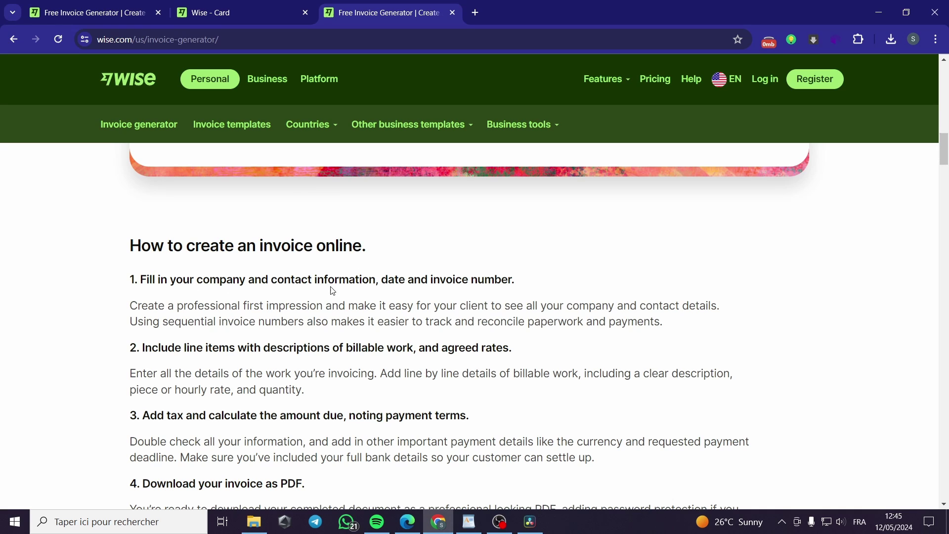
scroll(228, 336, "down", 1)
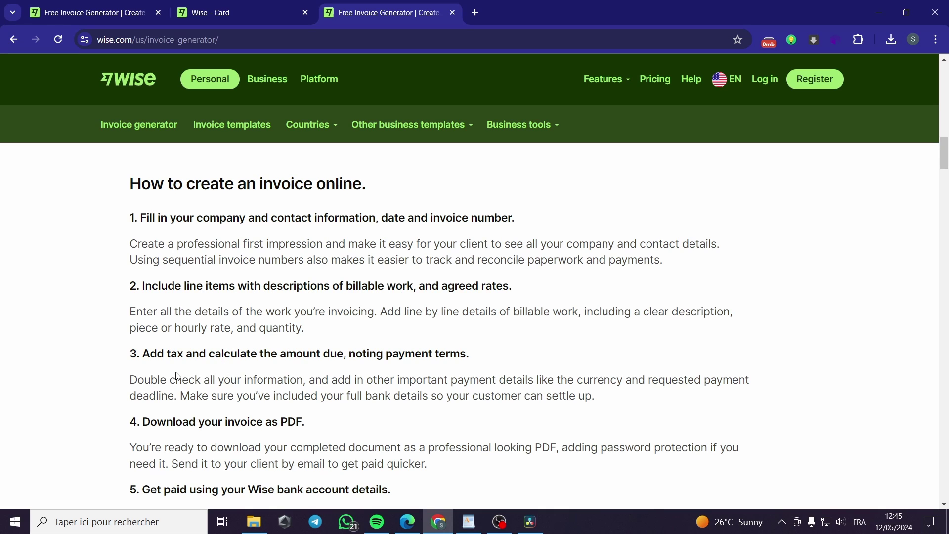
scroll(180, 346, "down", 1)
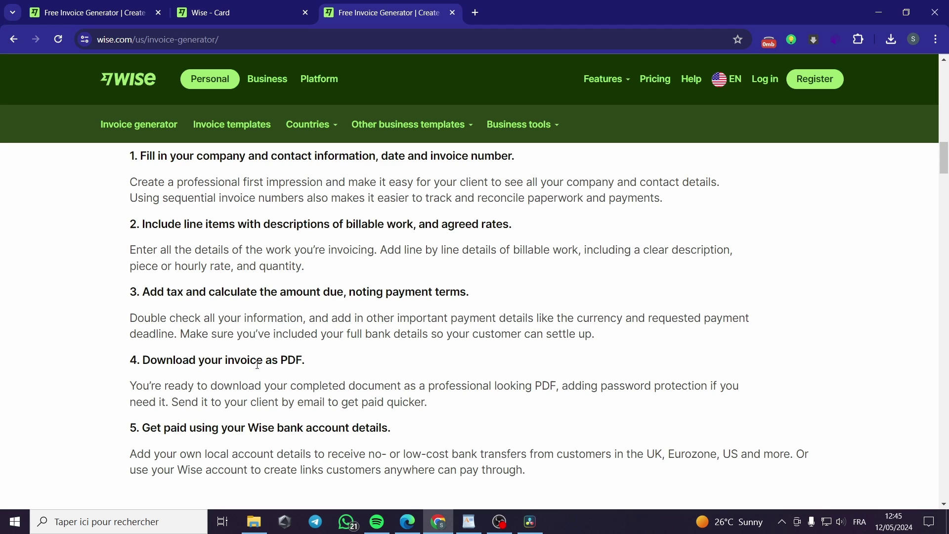
scroll(294, 371, "down", 1)
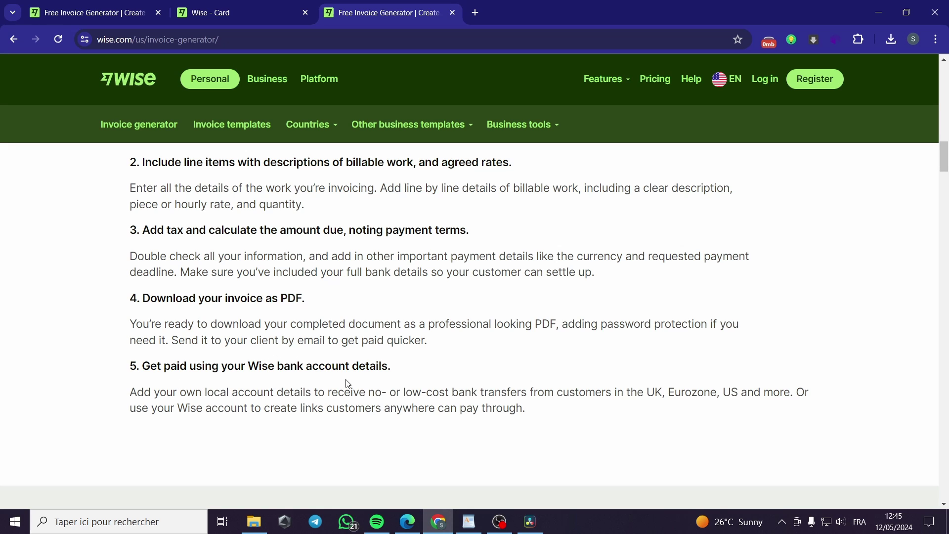
- Fill in invoice number and purchase order number 1
scroll(425, 417, "up", 5)
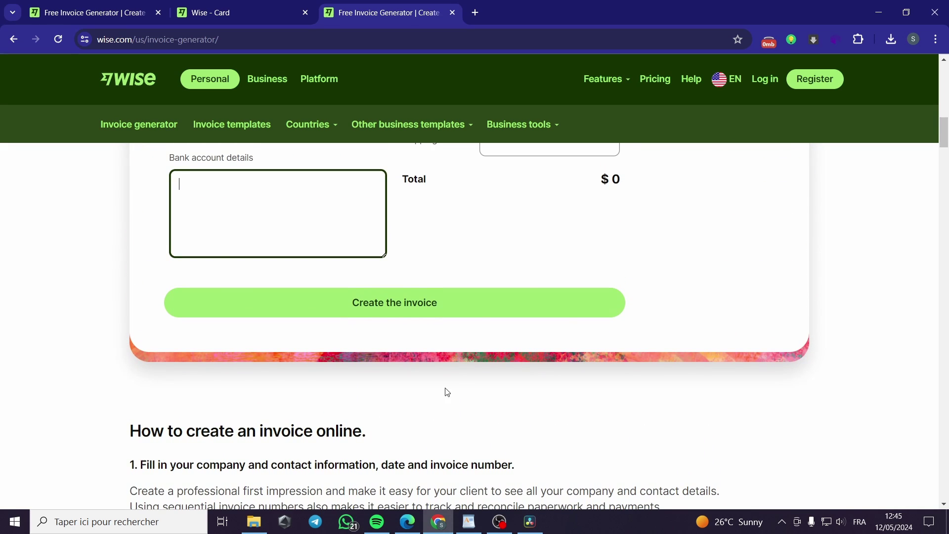
scroll(378, 392, "up", 4)
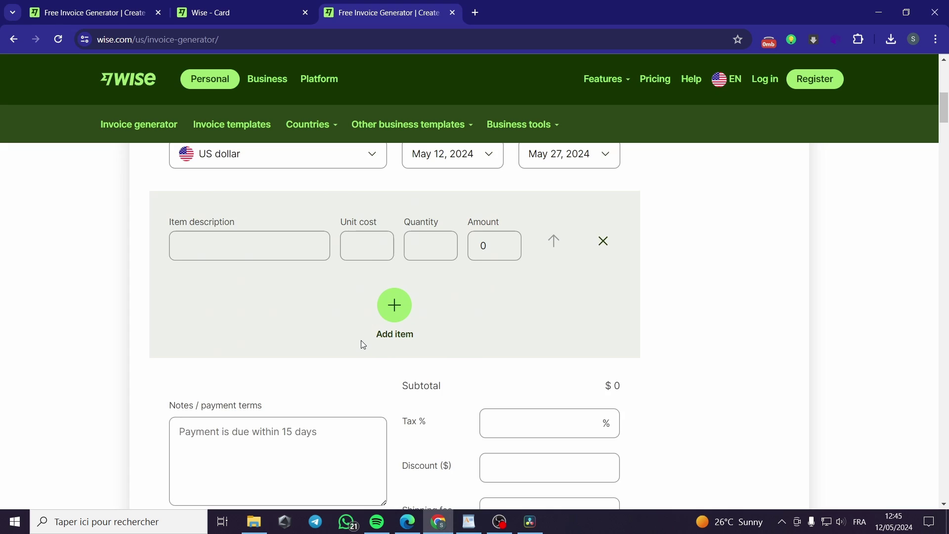
scroll(364, 341, "up", 3)
scroll(367, 342, "up", 4)
scroll(322, 360, "down", 7)
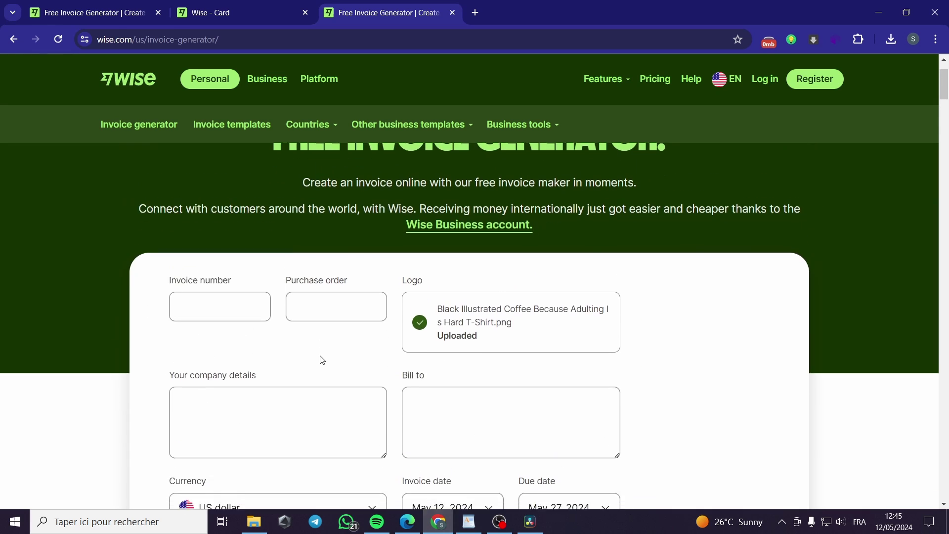
scroll(321, 358, "down", 3)
scroll(318, 378, "down", 4)
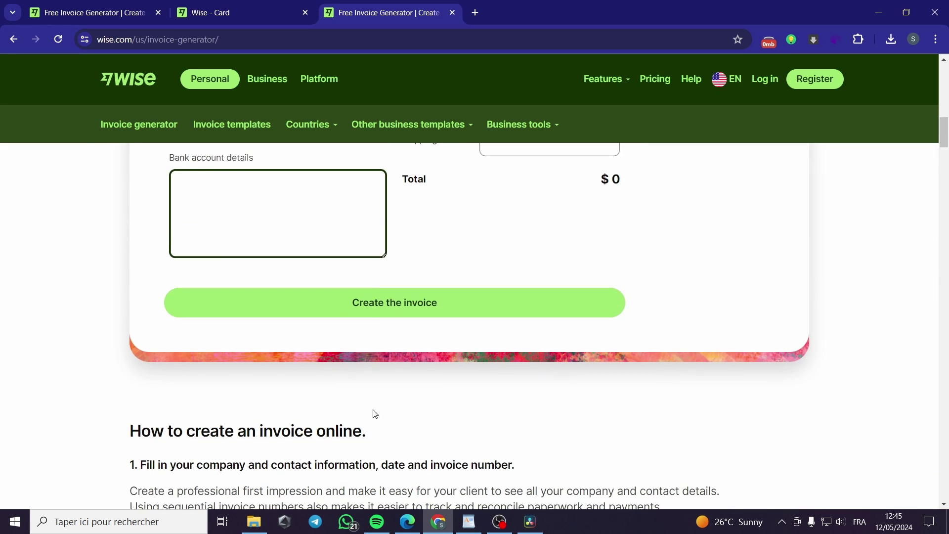
scroll(305, 341, "up", 5)
scroll(305, 345, "up", 3)
scroll(307, 345, "up", 3)
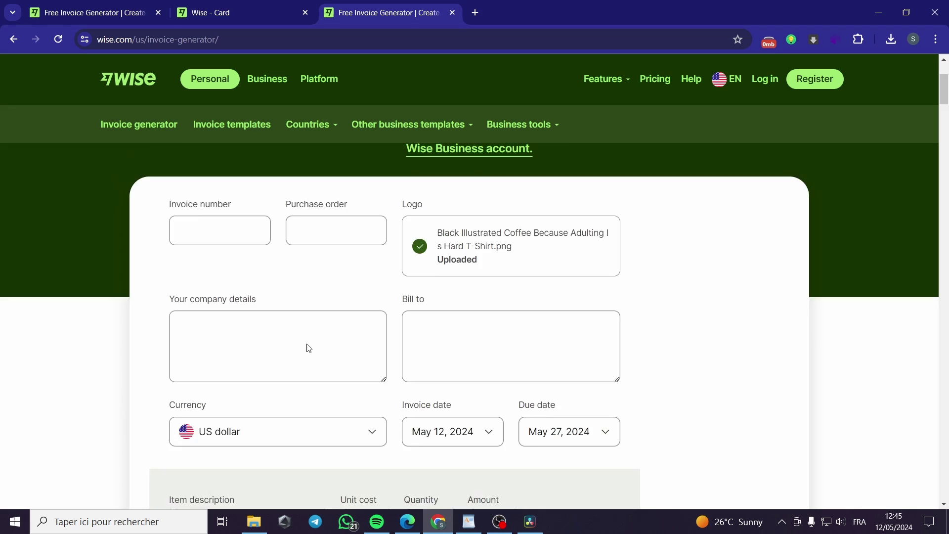
scroll(237, 366, "up", 3)
scroll(229, 379, "down", 1)
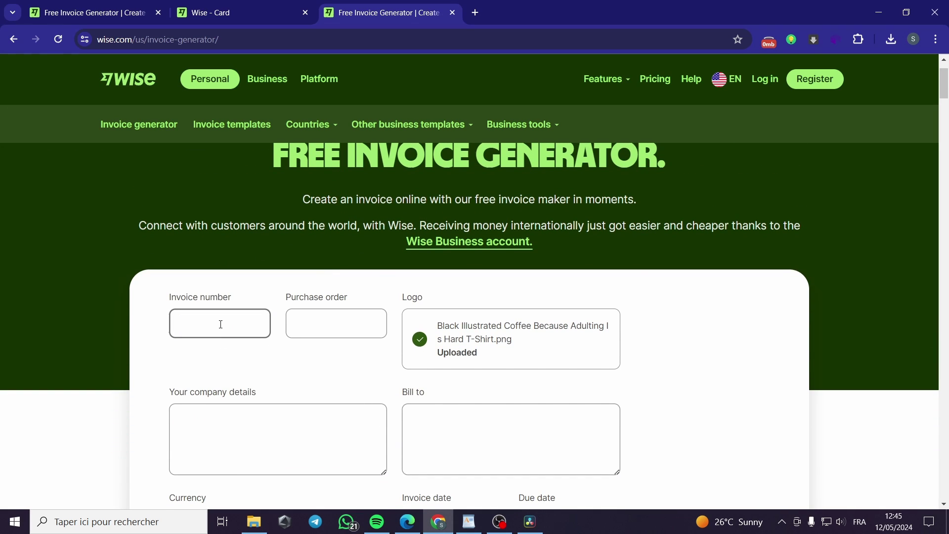
left_click(221, 324)
type("1")
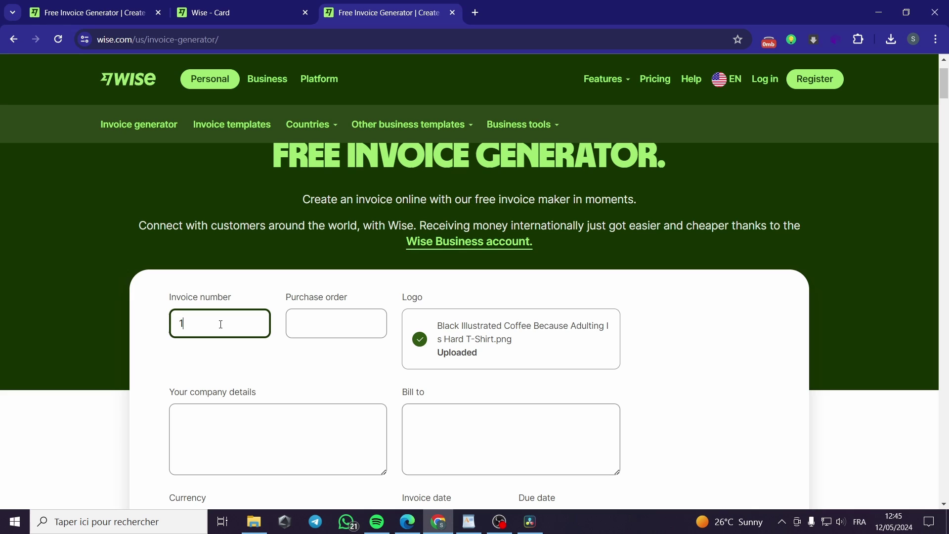
left_click(312, 327)
type("1")
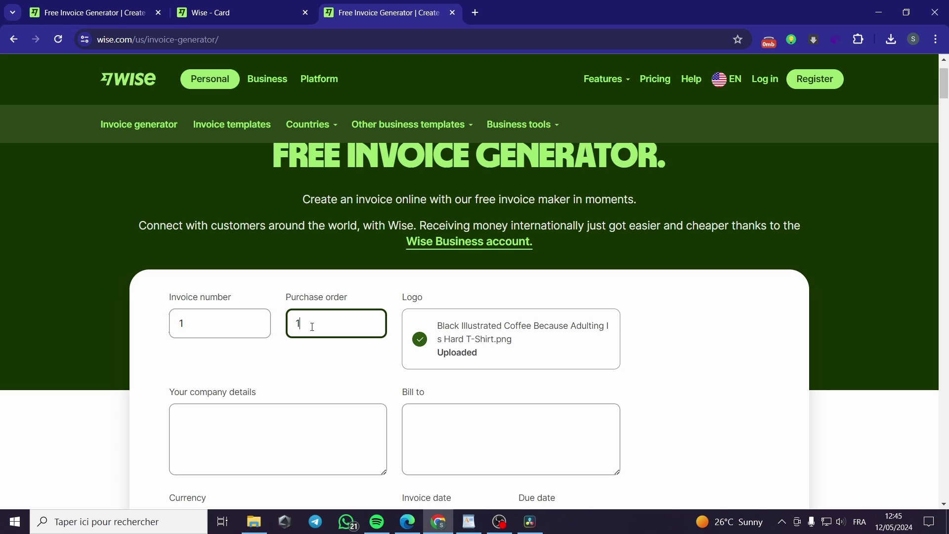
- Enter the company name 'Jacksmithclothings' in Your company details
scroll(226, 360, "down", 1)
left_click(218, 352)
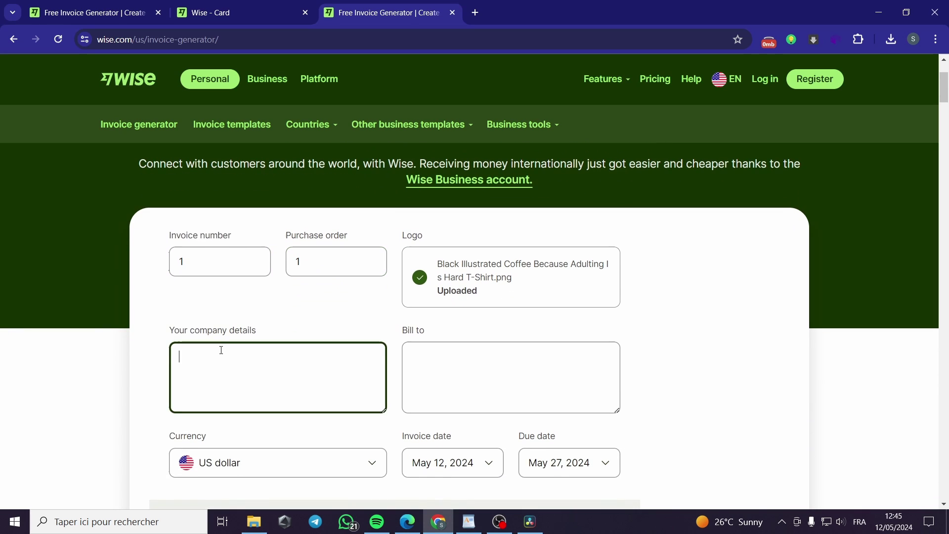
type("Jac")
type("l")
type("ks")
type("mith")
key("BackSpace")
key("BackSpace")
type("cl")
type("othings")
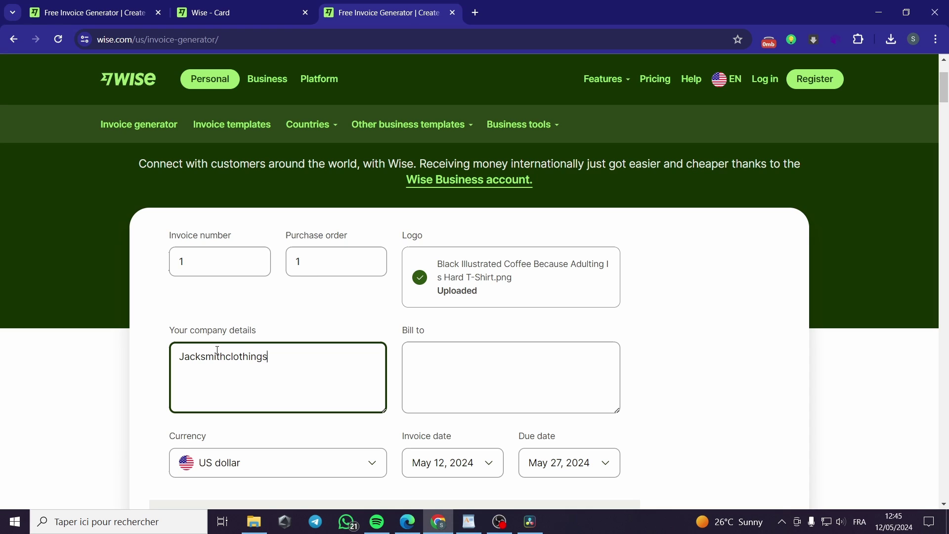
left_click(452, 372)
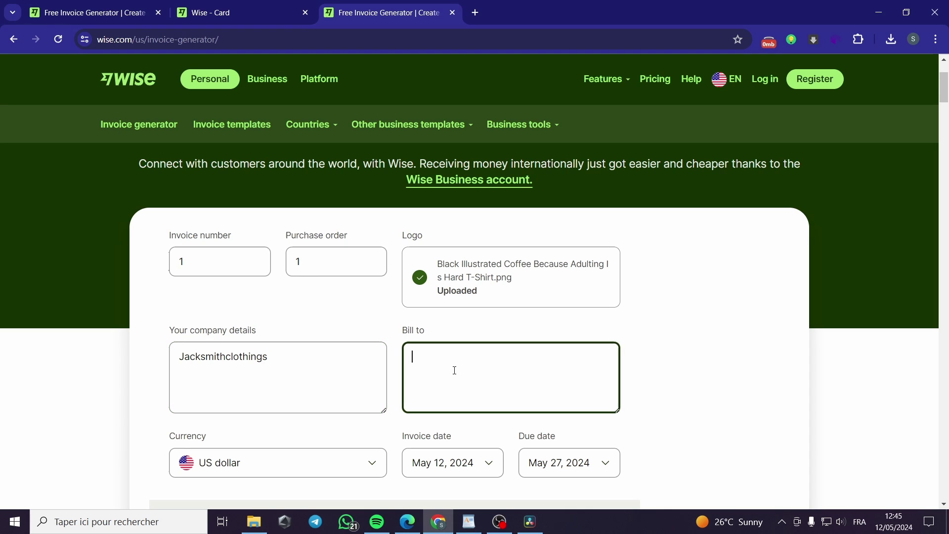
type("jacksm")
type("ith")
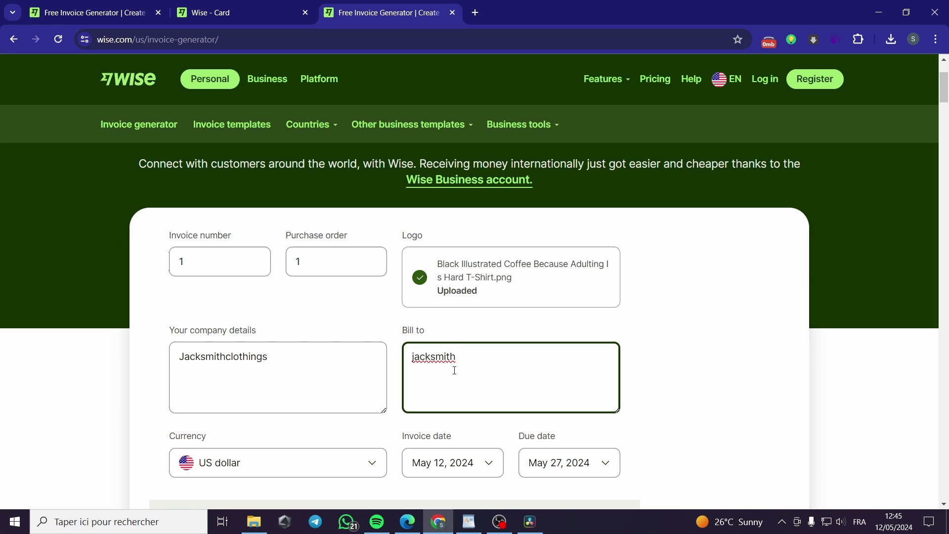
key("Return")
- Set the invoice due date to May 13, 2024
scroll(373, 409, "down", 2)
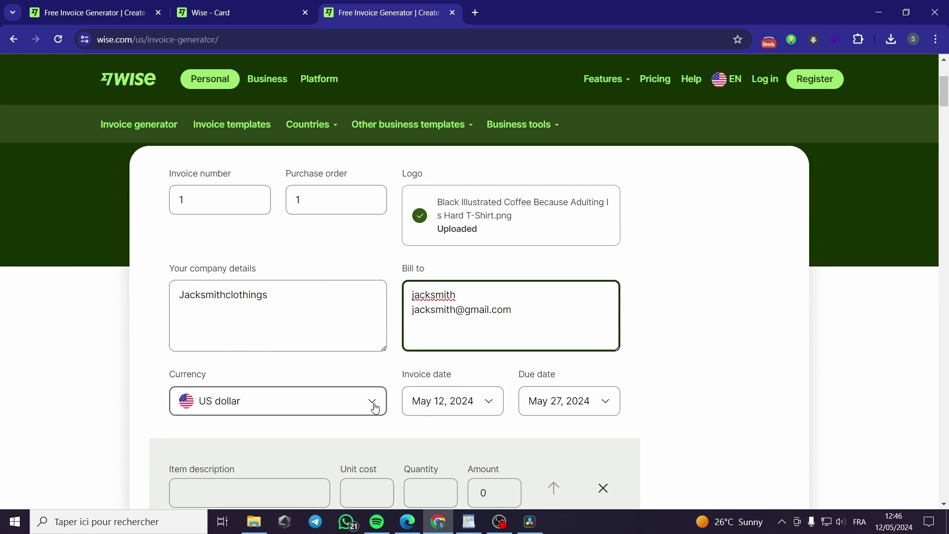
scroll(490, 356, "down", 2)
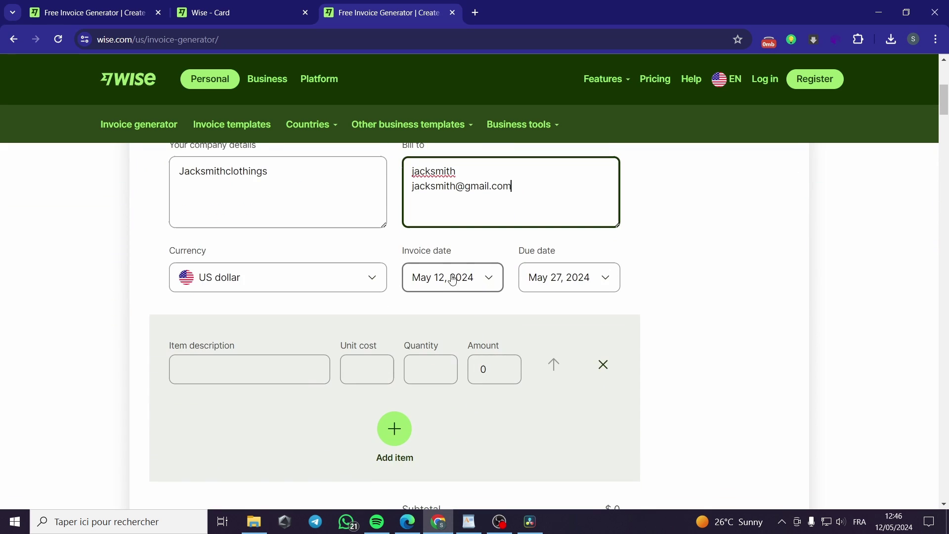
left_click(488, 282)
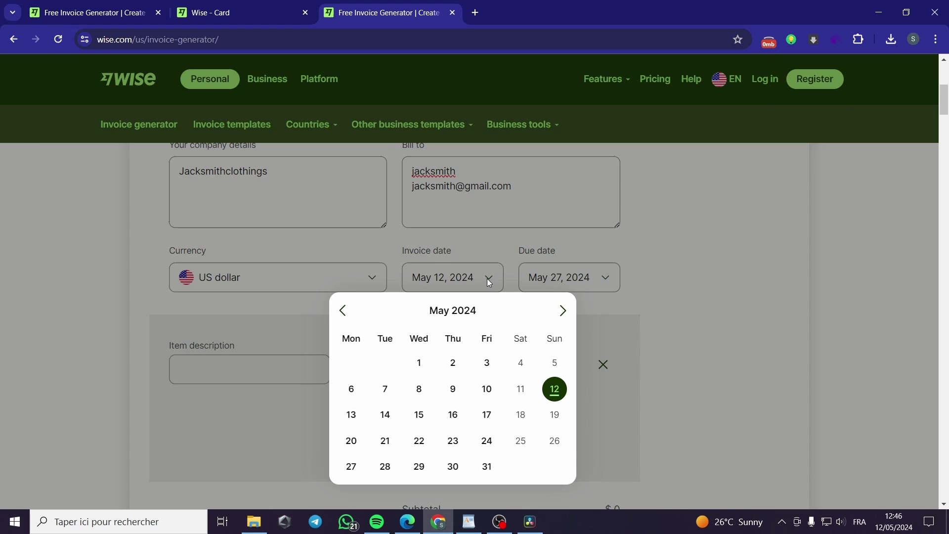
left_click(489, 282)
left_click(579, 283)
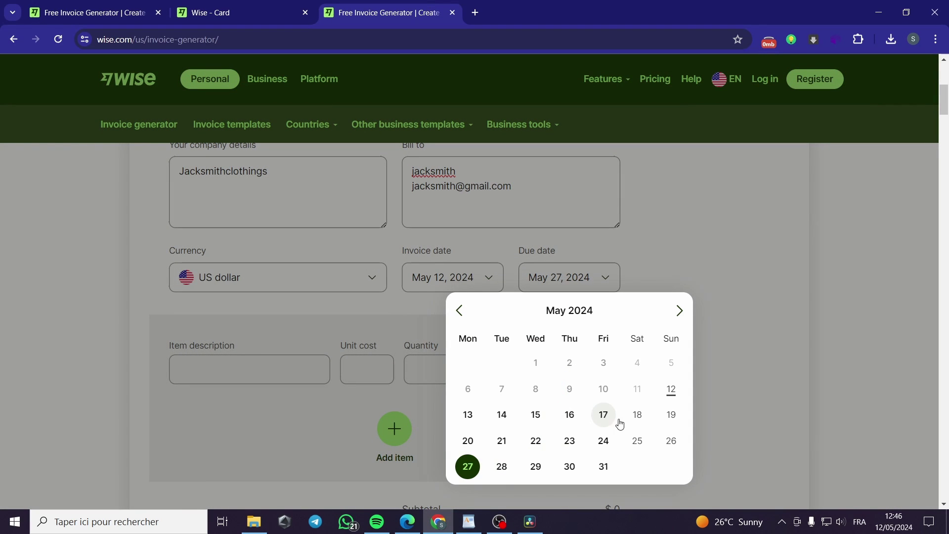
left_click(470, 418)
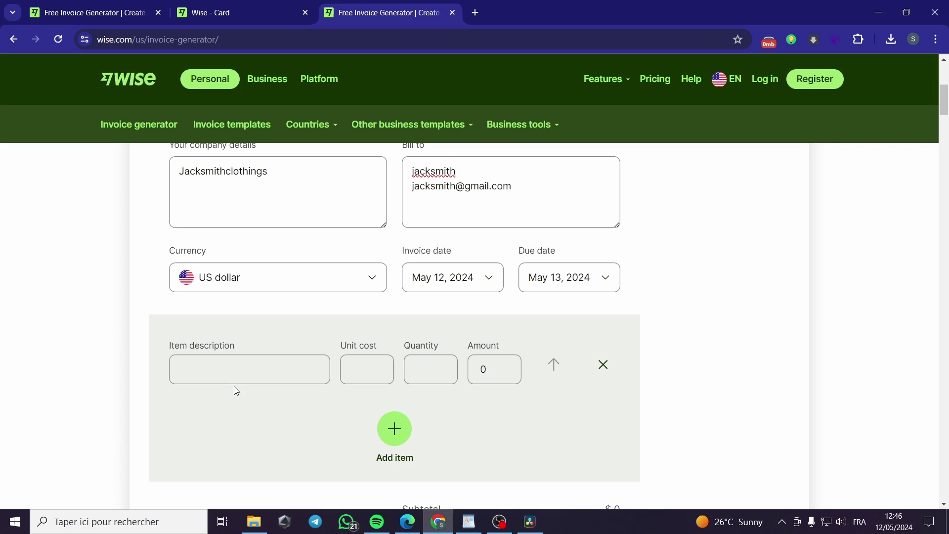
- Add a 'Service fees' line item with unit cost 20 and quantity 3
left_click(259, 363)
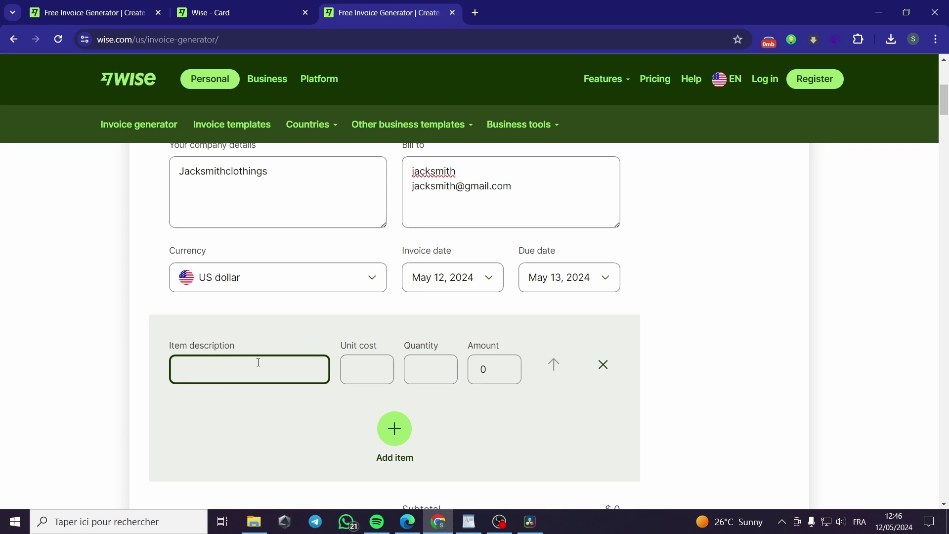
type("Serv")
type("ice")
type("c")
key("BackSpace")
type("fees")
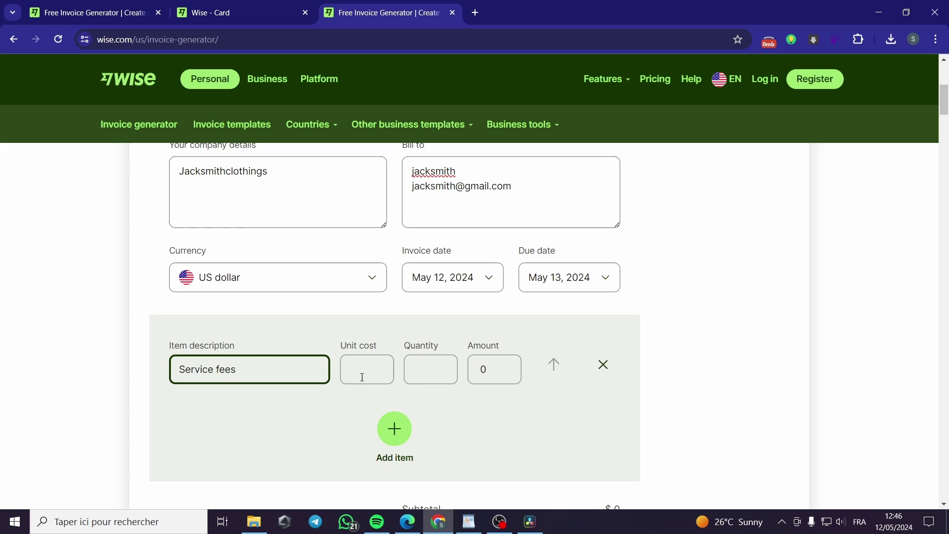
left_click(366, 369)
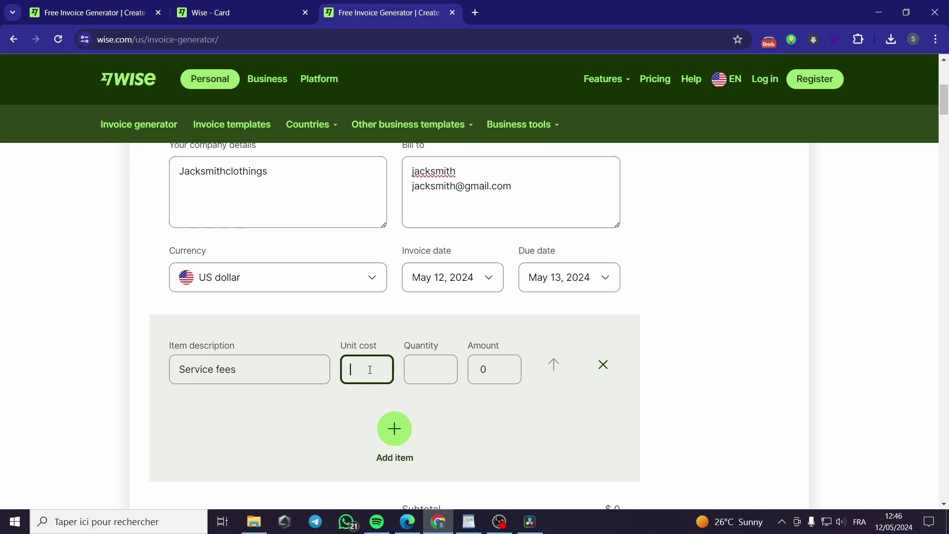
type("20")
left_click(423, 360)
type("3")
scroll(502, 428, "down", 4)
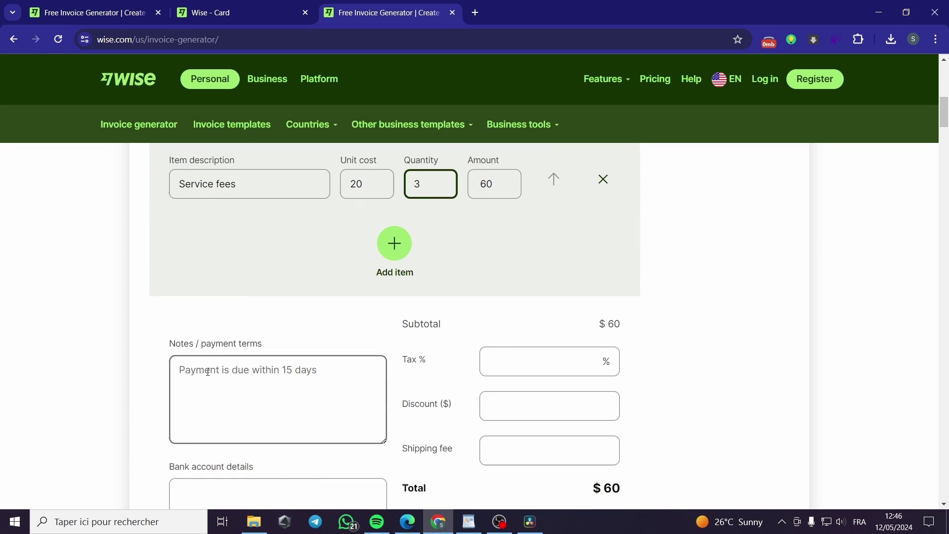
- Write '1 day duration' in Notes and enter 0 for Tax %, Discount and Shipping fee
left_click(208, 372)
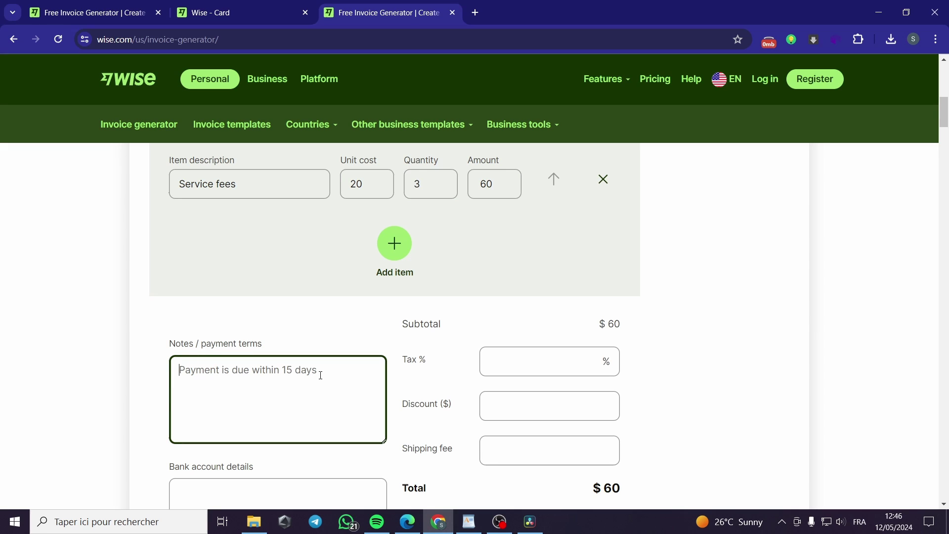
type("1")
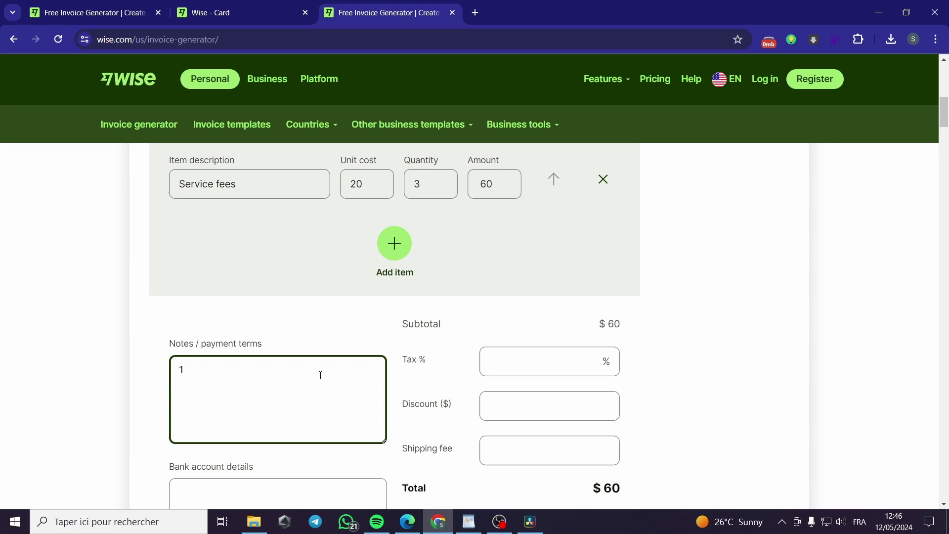
type(" day ")
type("durat")
type("ion")
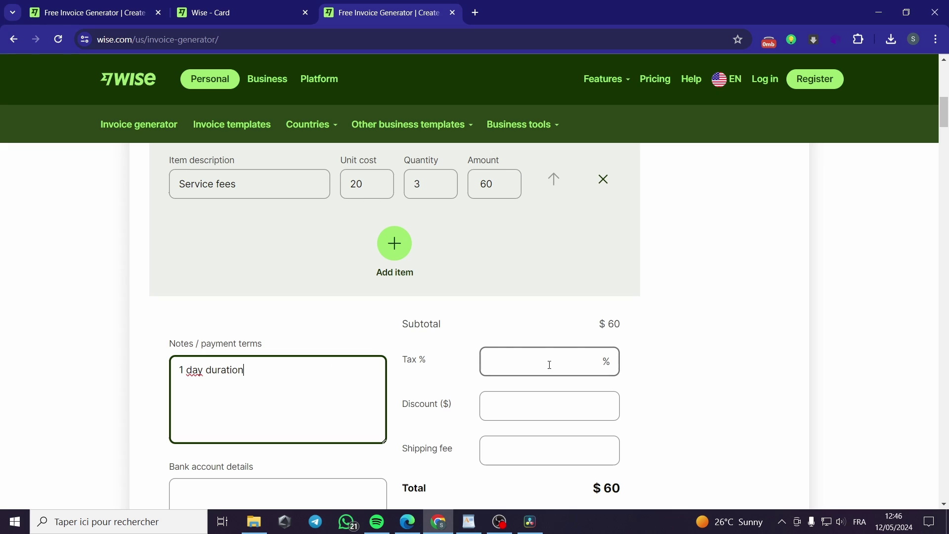
left_click(550, 365)
type("0")
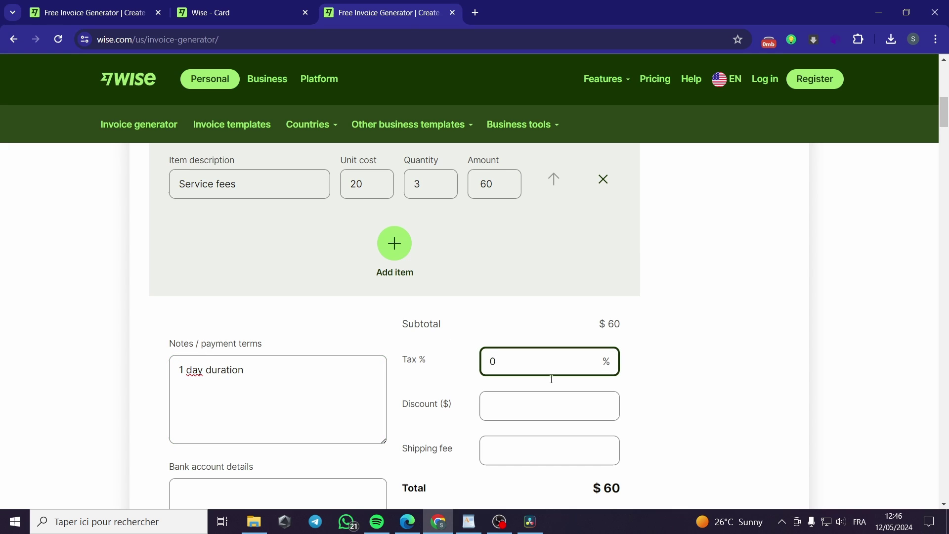
left_click(558, 401)
type("0")
left_click(552, 451)
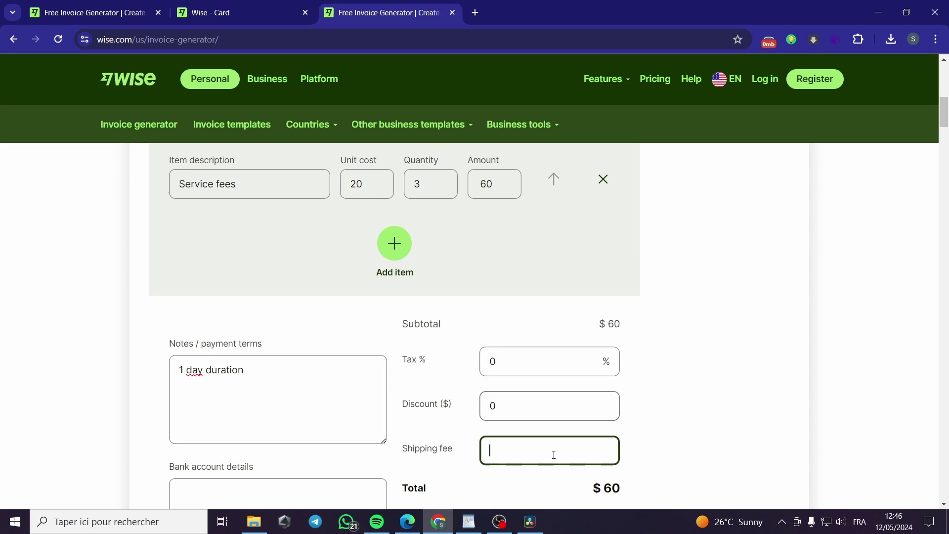
type("0")
scroll(547, 454, "down", 3)
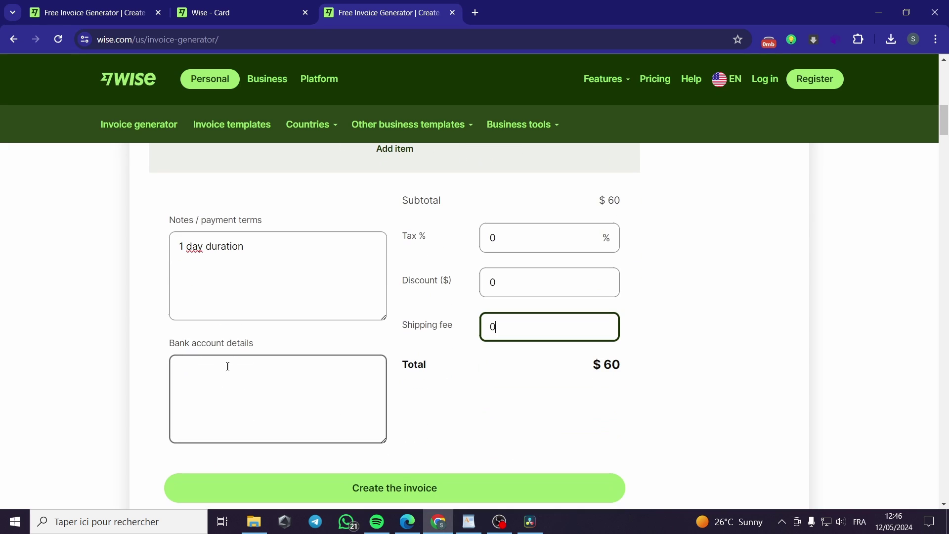
left_click(248, 374)
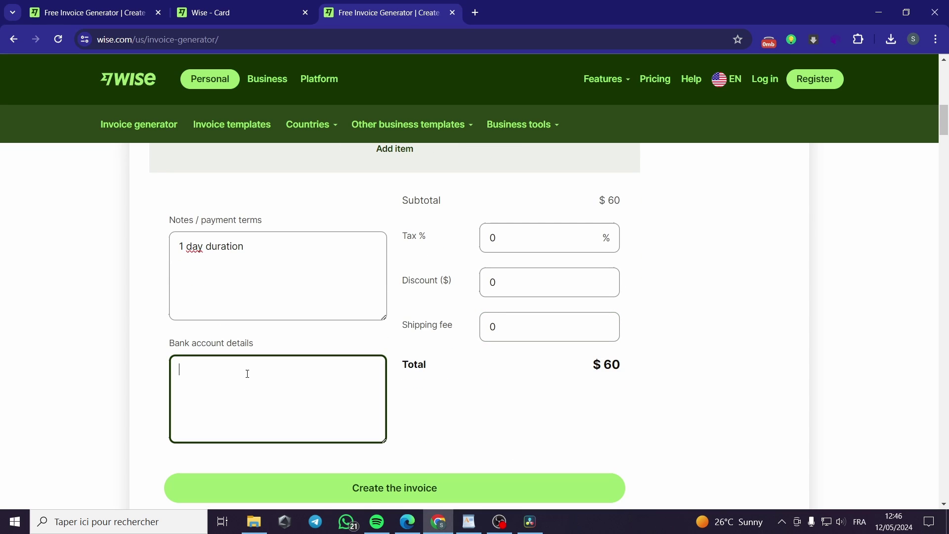
type("1234567")
type("890")
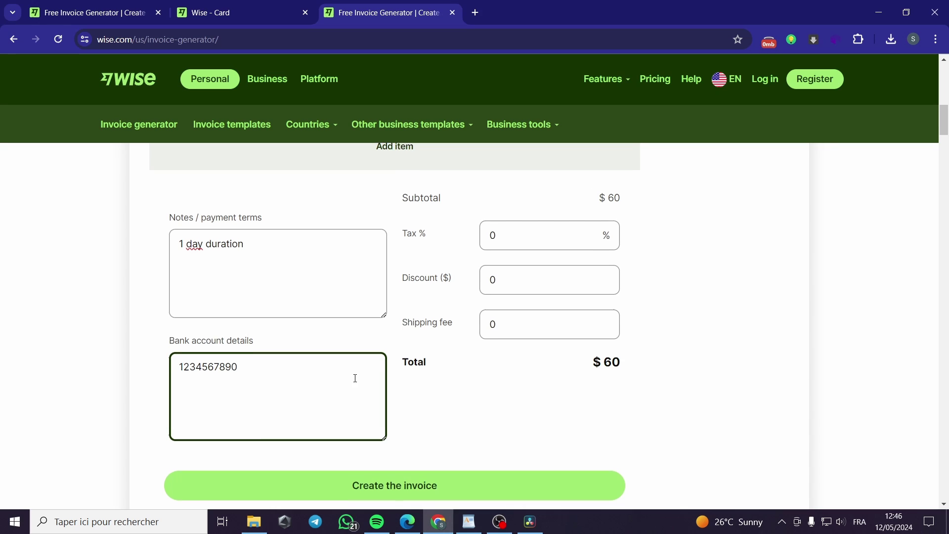
scroll(354, 377, "down", 1)
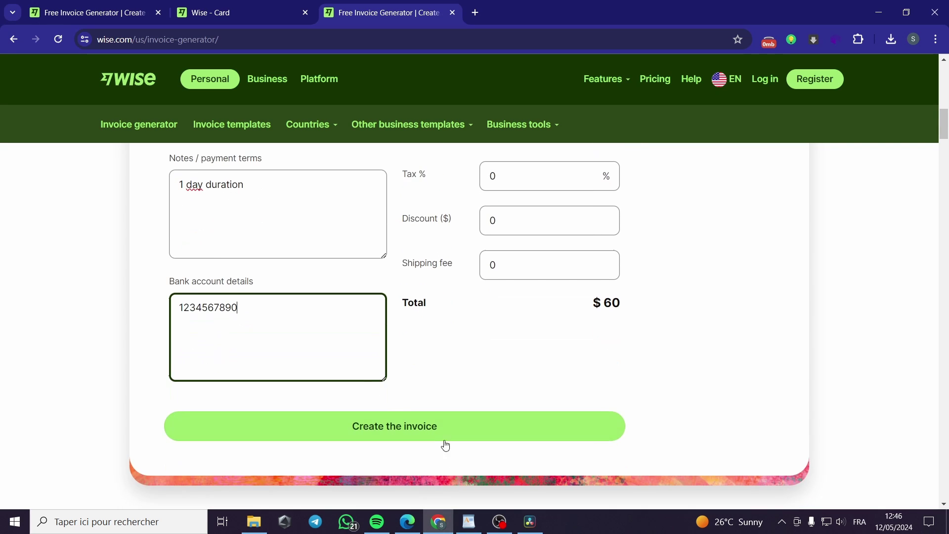
- Generate the invoice, save it as a PDF in Downloads and open it
left_click(379, 431)
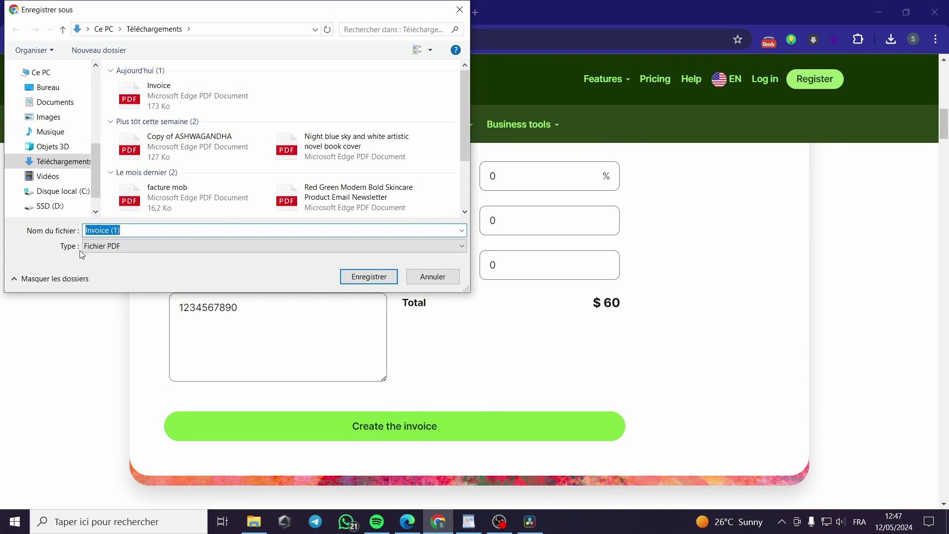
left_click(377, 281)
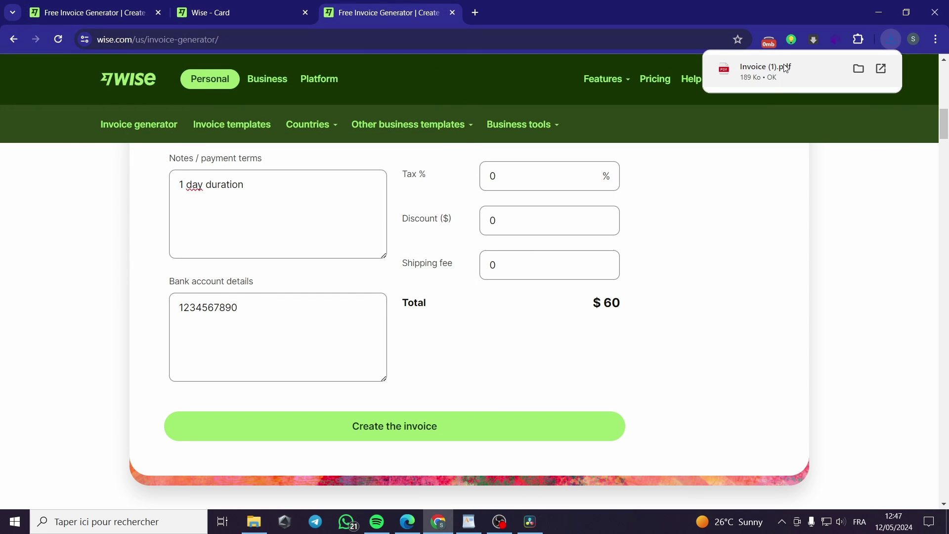
left_click(786, 68)
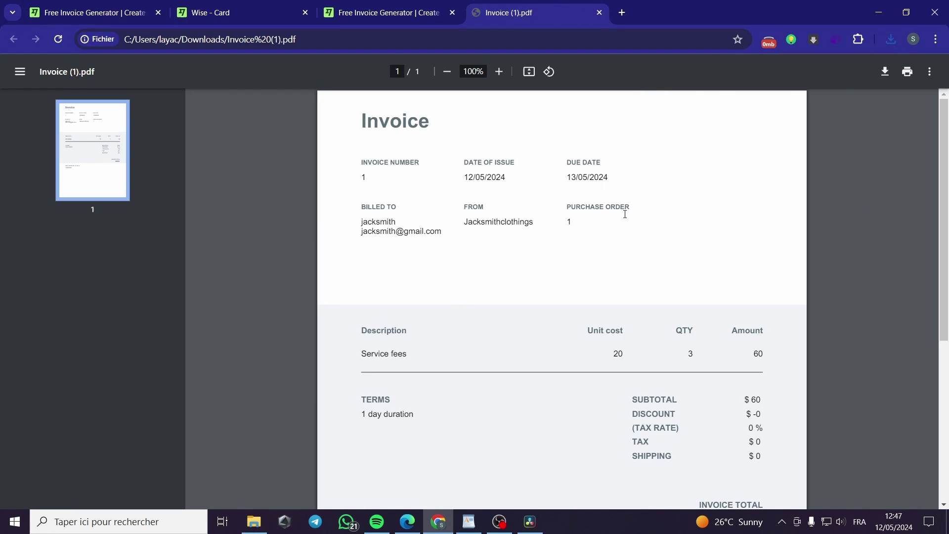
- Scroll through the invoice PDF and highlight the subtotal-through-shipping totals
scroll(614, 230, "down", 3)
scroll(617, 233, "down", 3)
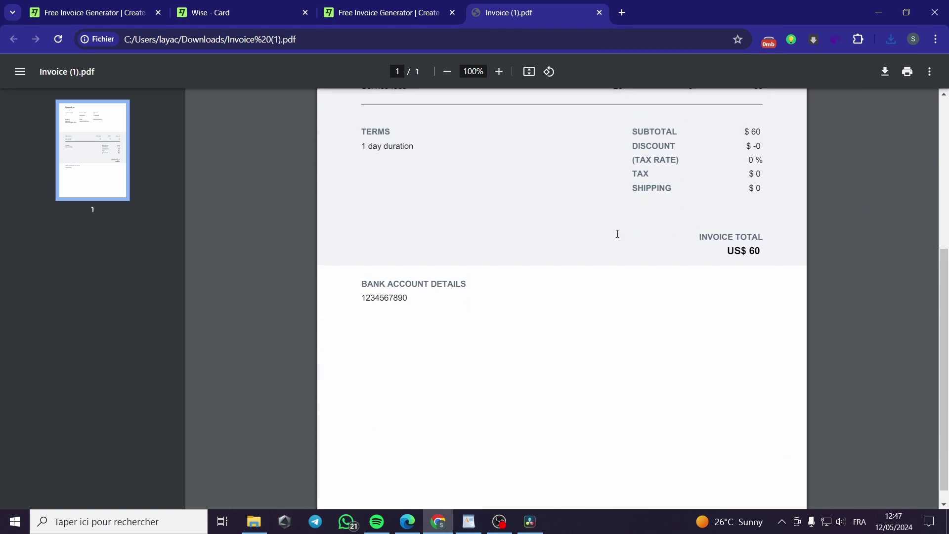
scroll(618, 234, "up", 5)
scroll(618, 234, "up", 1)
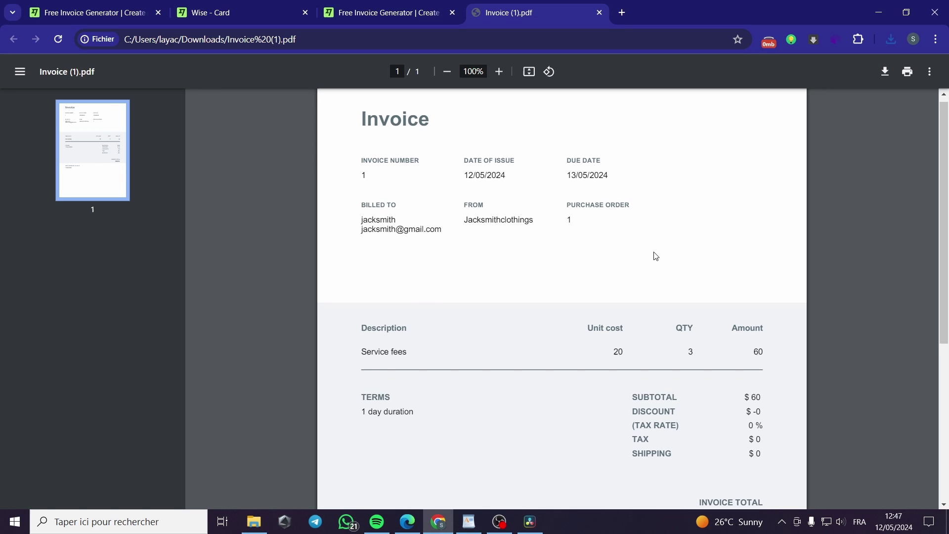
scroll(375, 286, "down", 1)
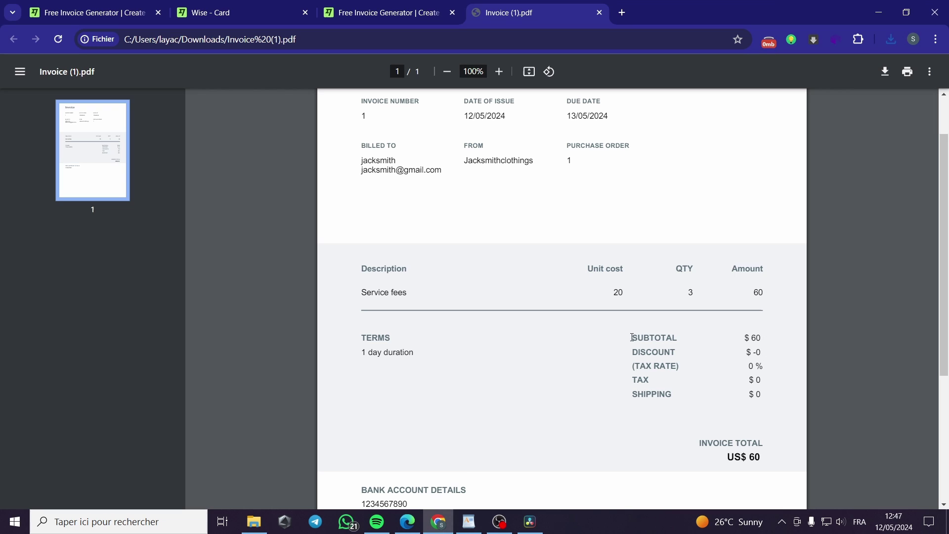
left_click_drag(633, 338, 672, 398)
left_click(684, 412)
- Highlight the bank account number, then scroll to the end of the invoice
scroll(699, 418, "down", 2)
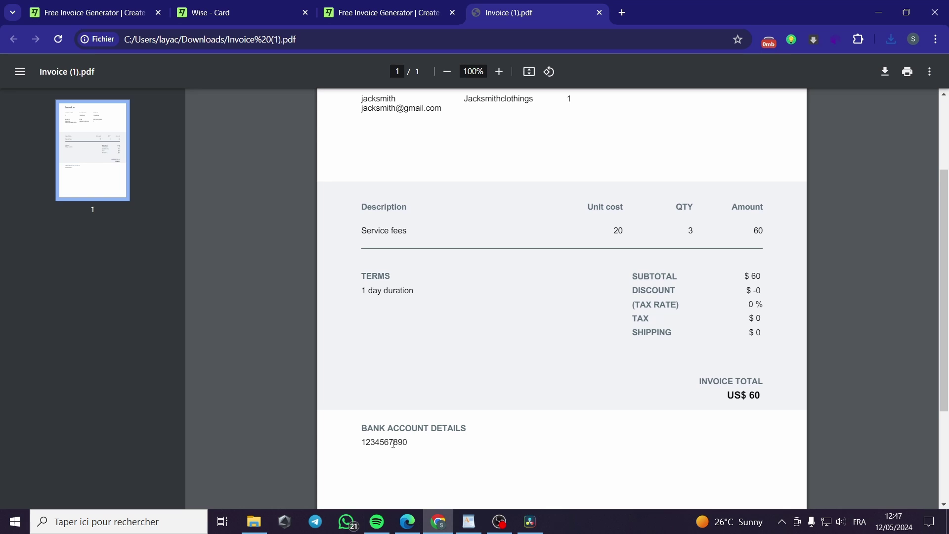
left_click_drag(416, 443, 361, 443)
left_click(384, 461)
scroll(467, 447, "down", 1)
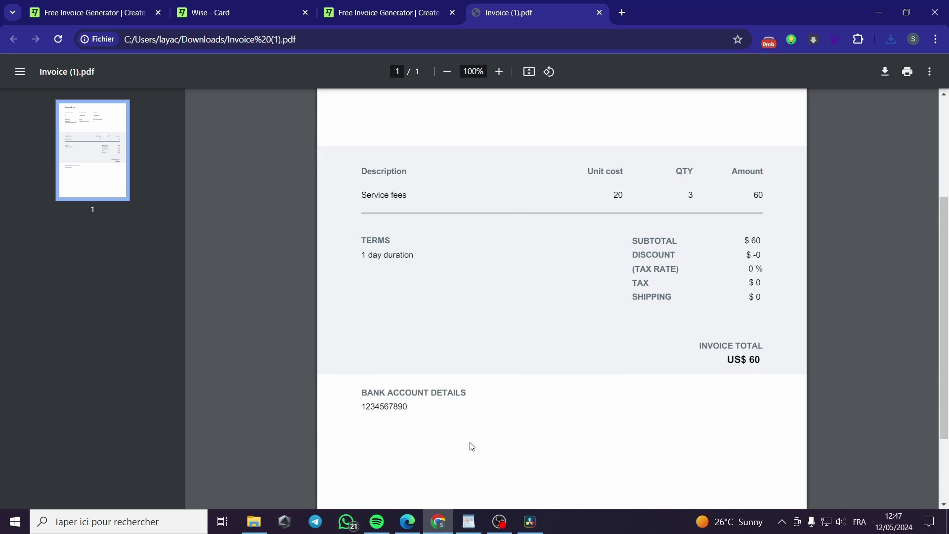
scroll(474, 445, "down", 2)
scroll(474, 445, "up", 5)
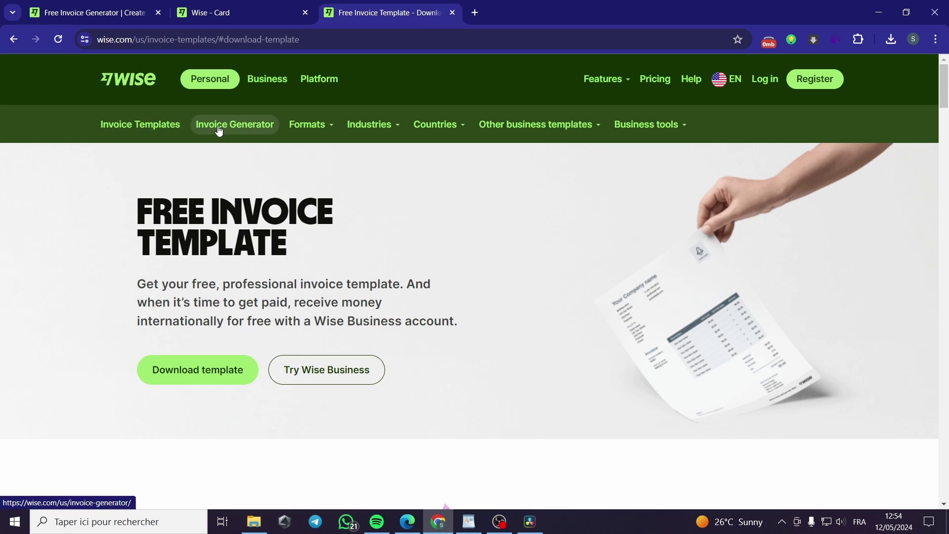
- Visit Invoice Generator, return to Invoice templates, and jump to the Download template form
left_click(220, 130)
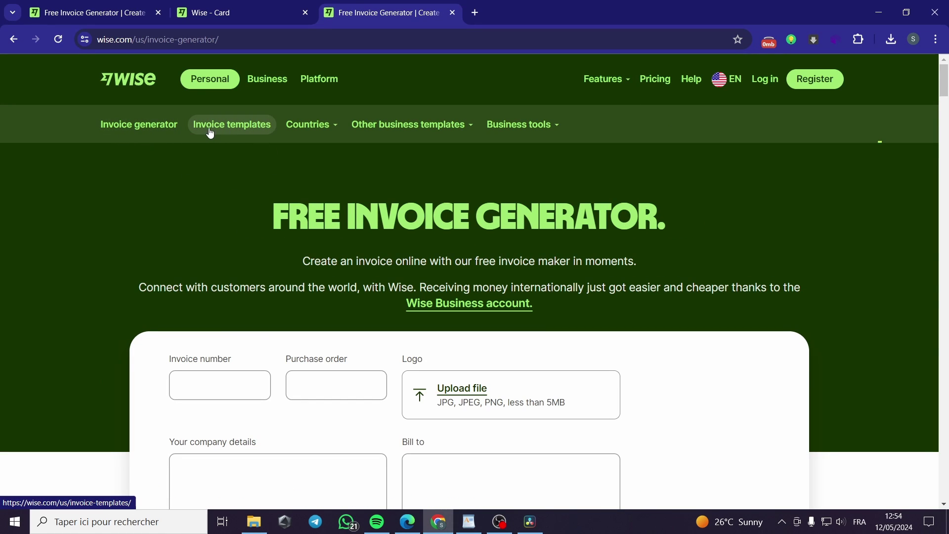
left_click(231, 127)
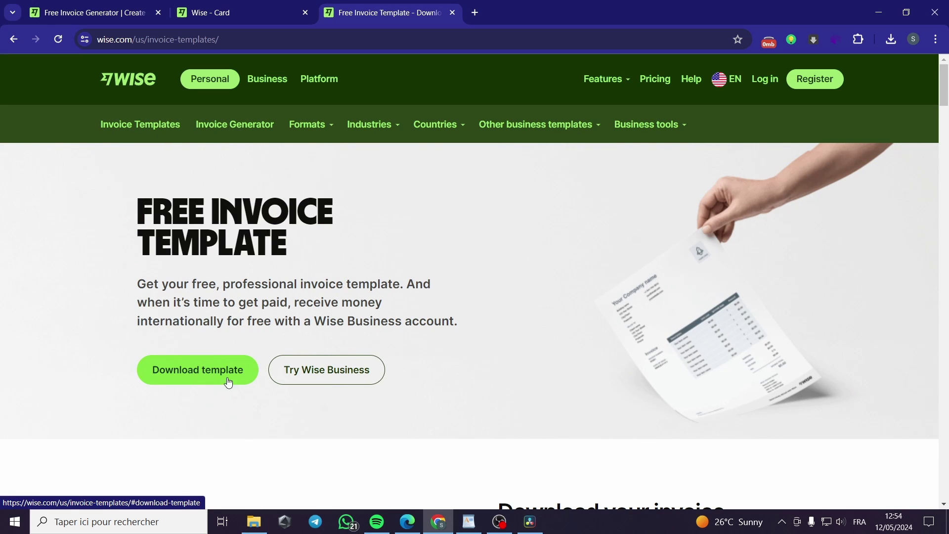
left_click(228, 382)
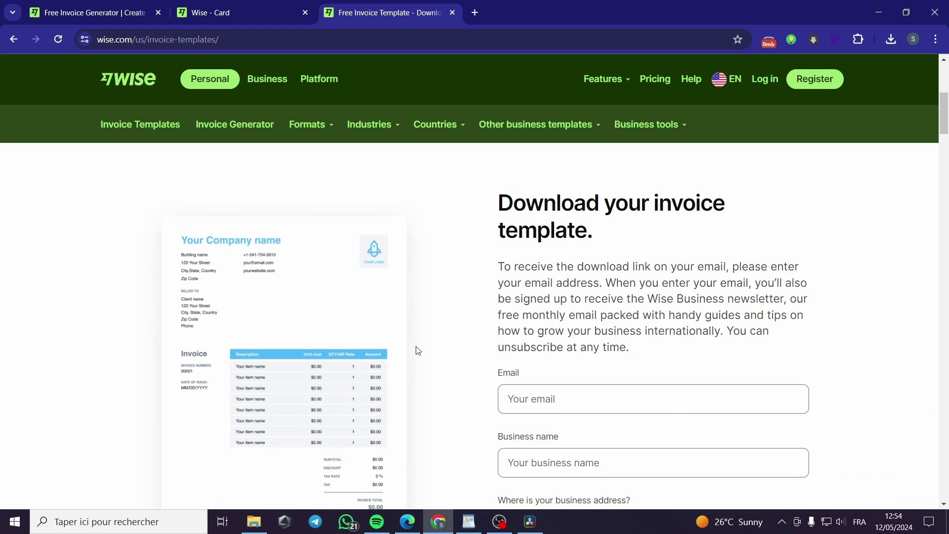
scroll(424, 356, "down", 1)
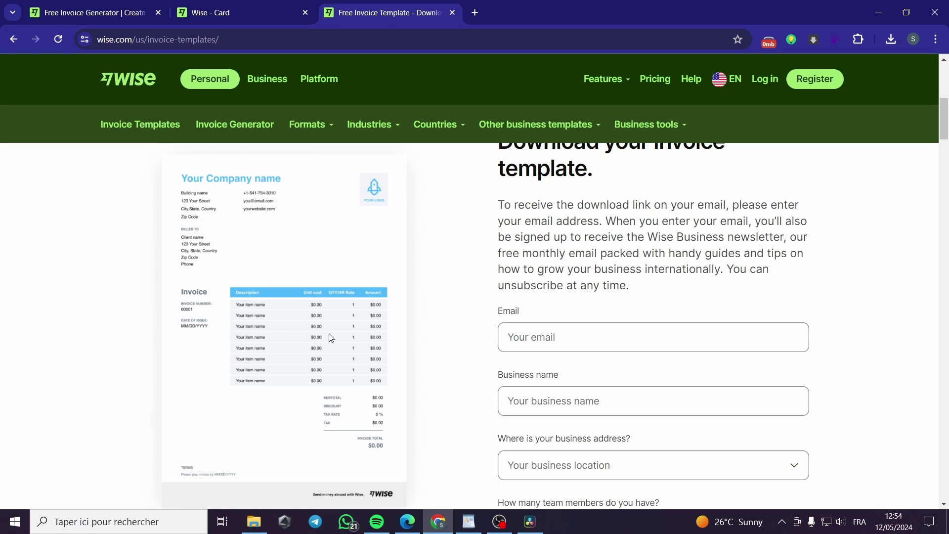
mouse_move(310, 123)
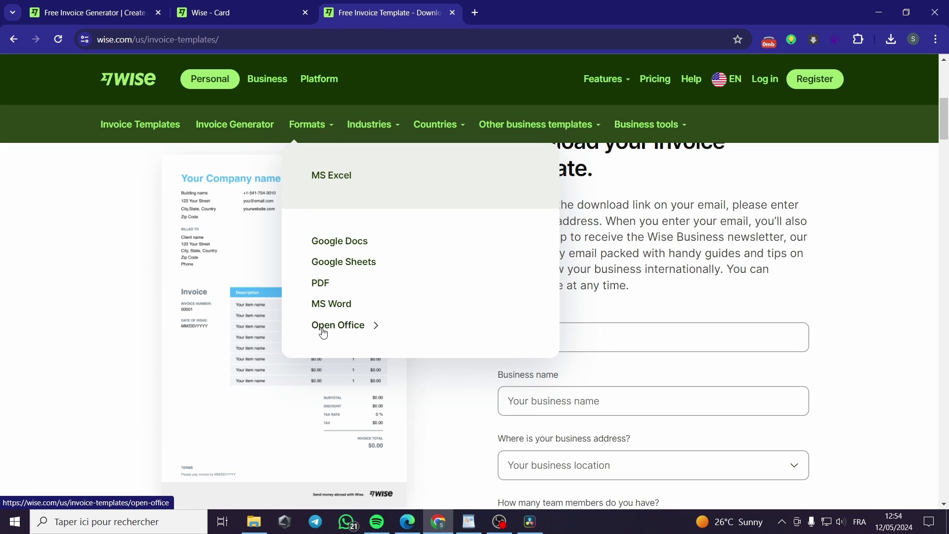
- Open the MS Word invoice template page and scroll down to its download form
left_click(332, 306)
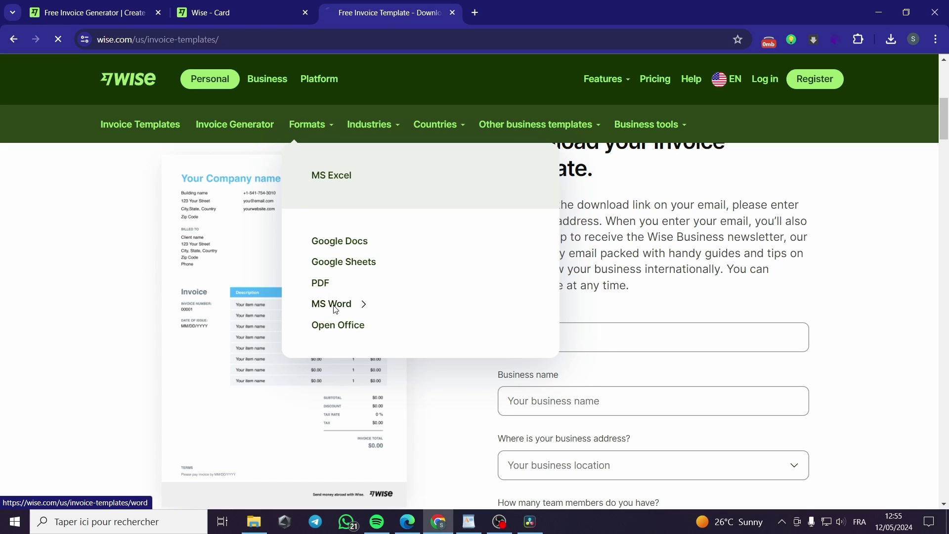
scroll(407, 269, "down", 5)
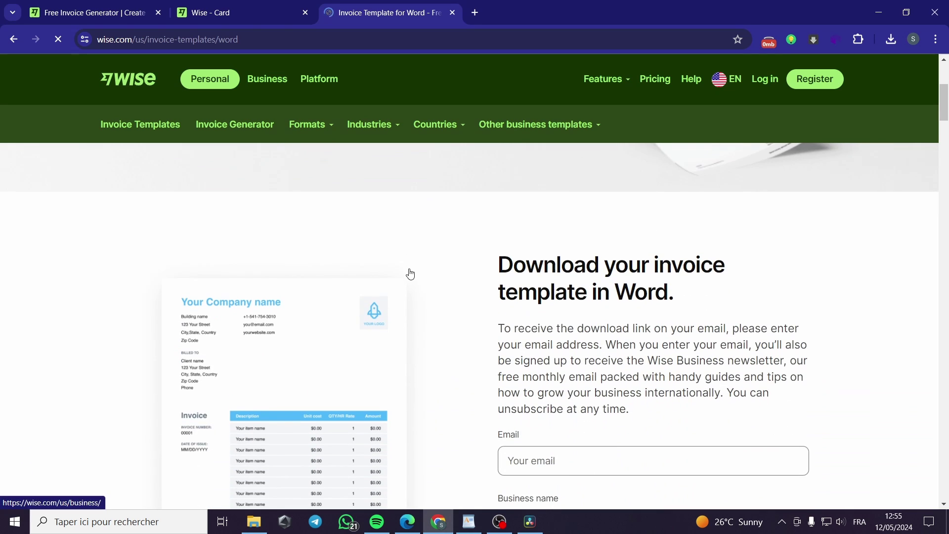
scroll(408, 271, "down", 1)
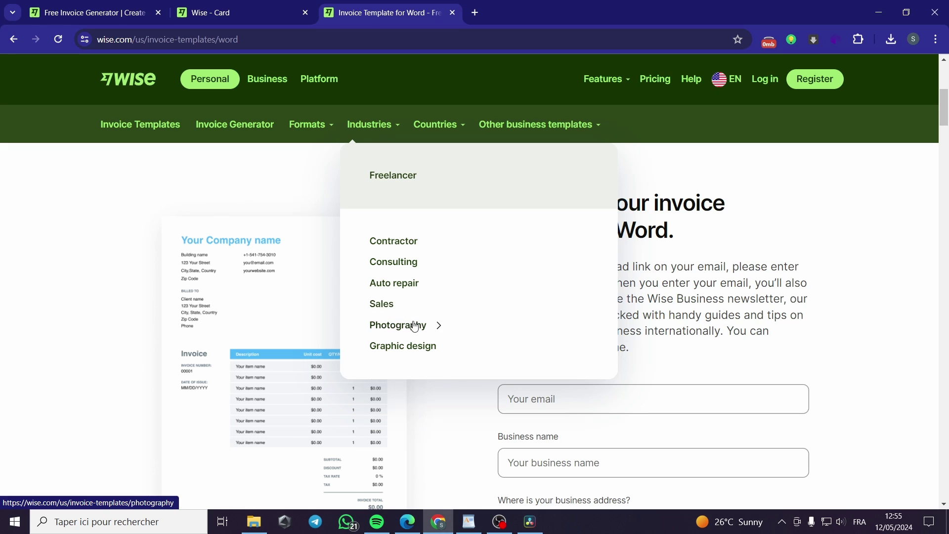
- Open the Graphic Design Invoice Template page and look through its content
left_click(448, 351)
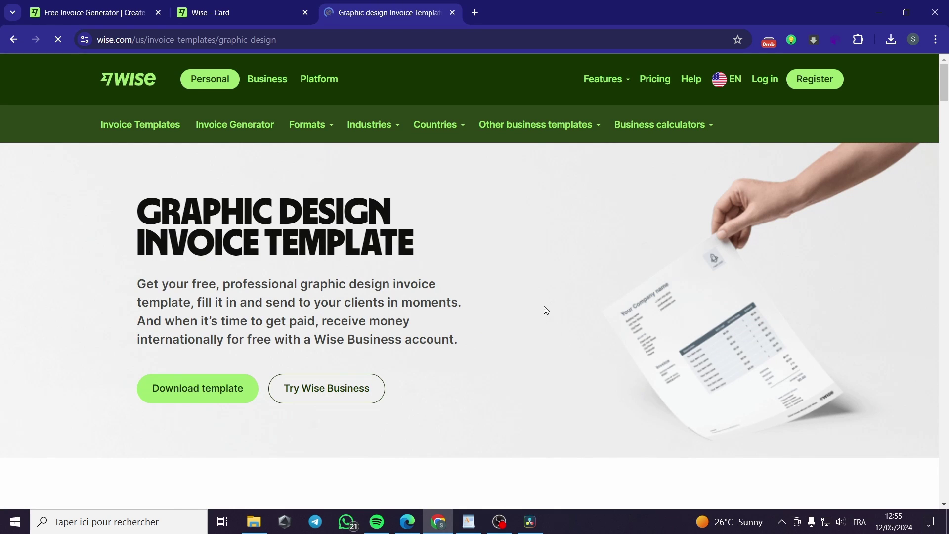
scroll(483, 282, "down", 3)
scroll(479, 271, "down", 1)
scroll(475, 277, "down", 1)
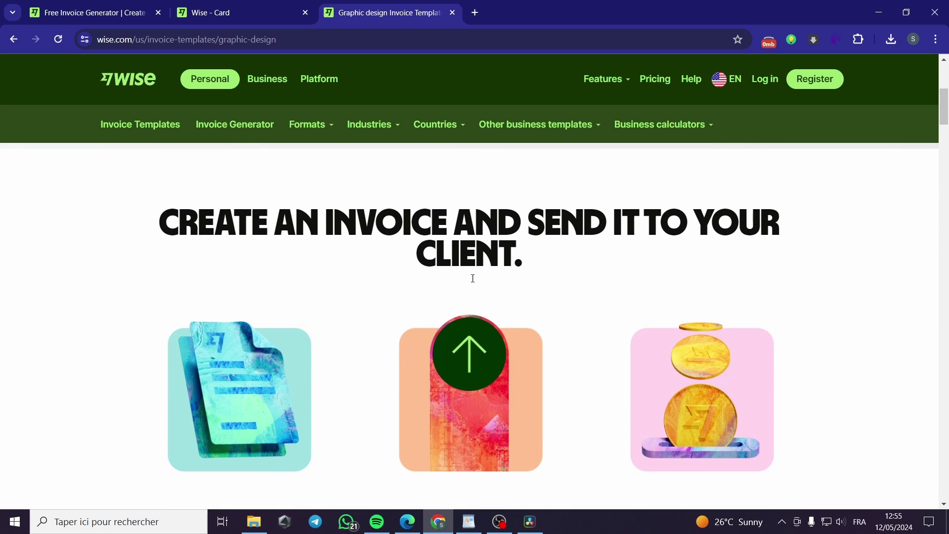
scroll(472, 287, "up", 5)
scroll(450, 295, "up", 1)
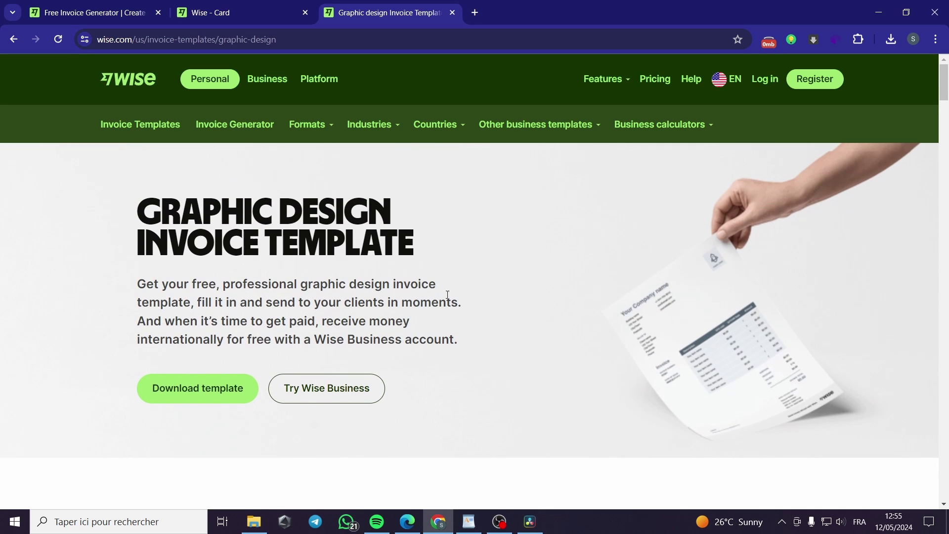
scroll(495, 297, "down", 4)
scroll(519, 300, "down", 5)
scroll(519, 300, "down", 5)
scroll(519, 300, "down", 4)
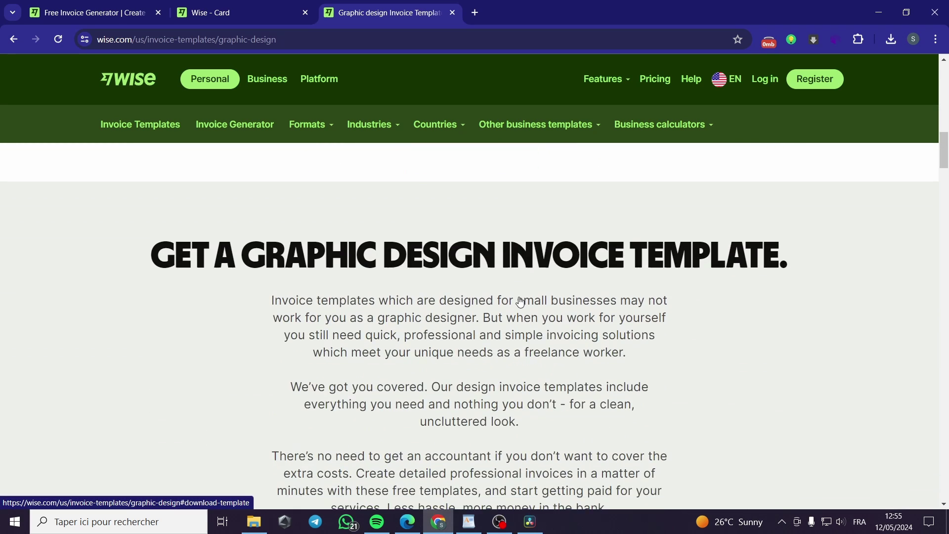
scroll(520, 302, "up", 4)
- Jump to the template download form and view the business location choices
left_click(481, 301)
scroll(441, 318, "down", 2)
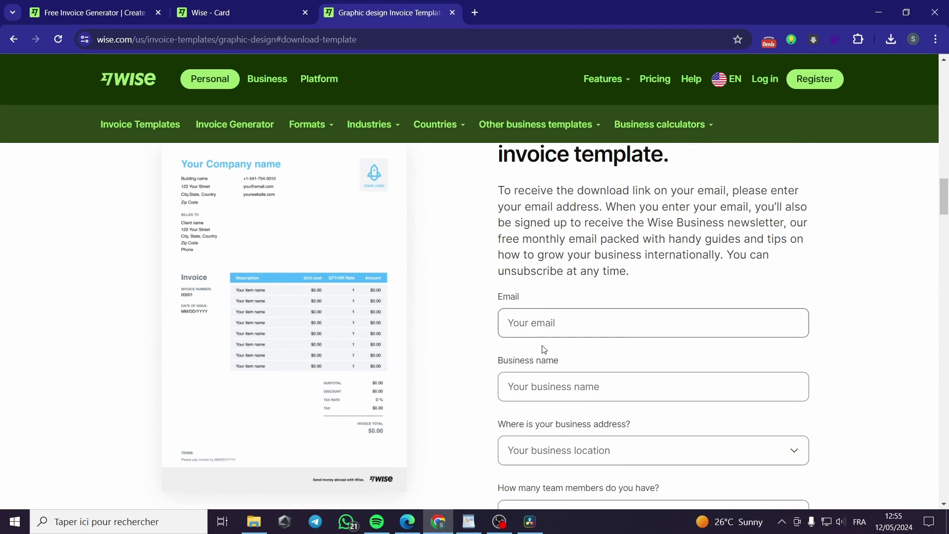
scroll(568, 363, "down", 1)
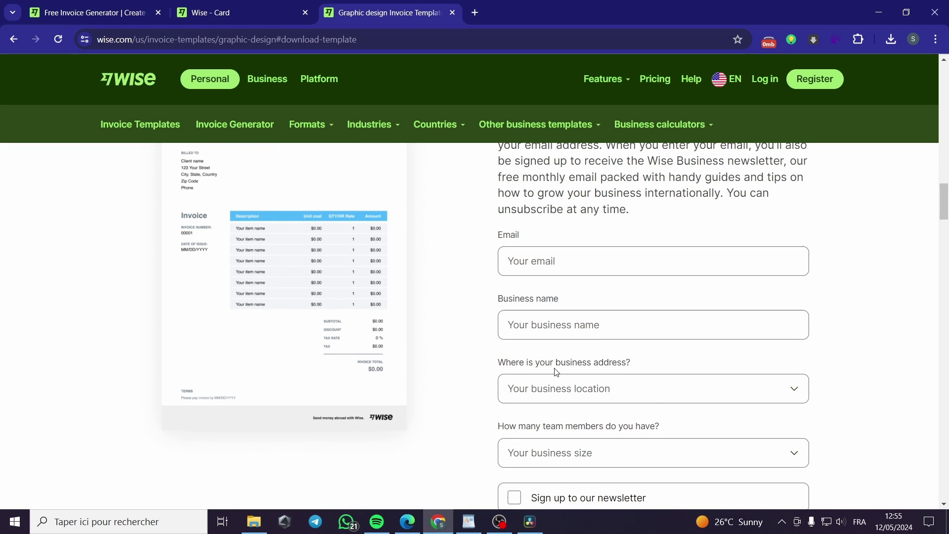
scroll(602, 369, "down", 1)
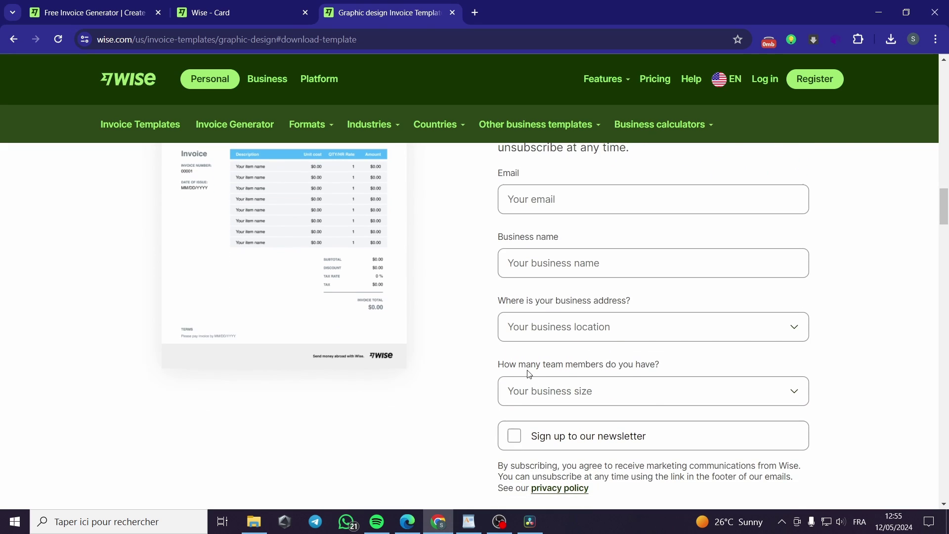
left_click(581, 335)
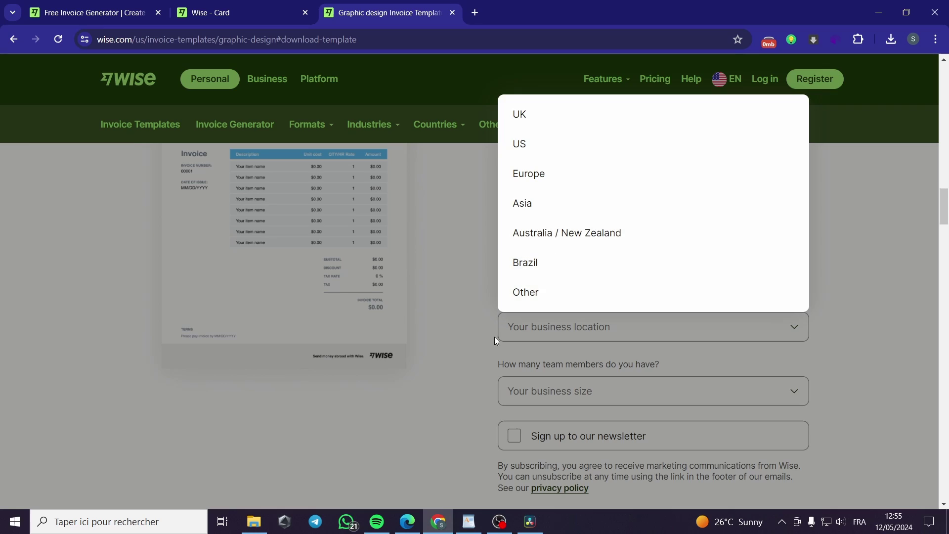
- Review the team-size choices in the form's business size dropdown
scroll(616, 328, "down", 10)
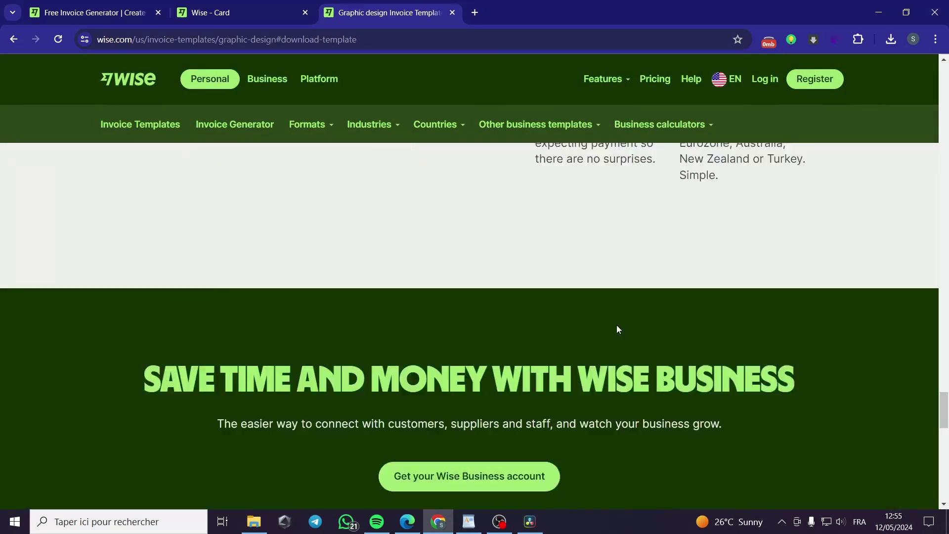
scroll(832, 419, "down", 10)
left_click_drag(944, 482, 946, 217)
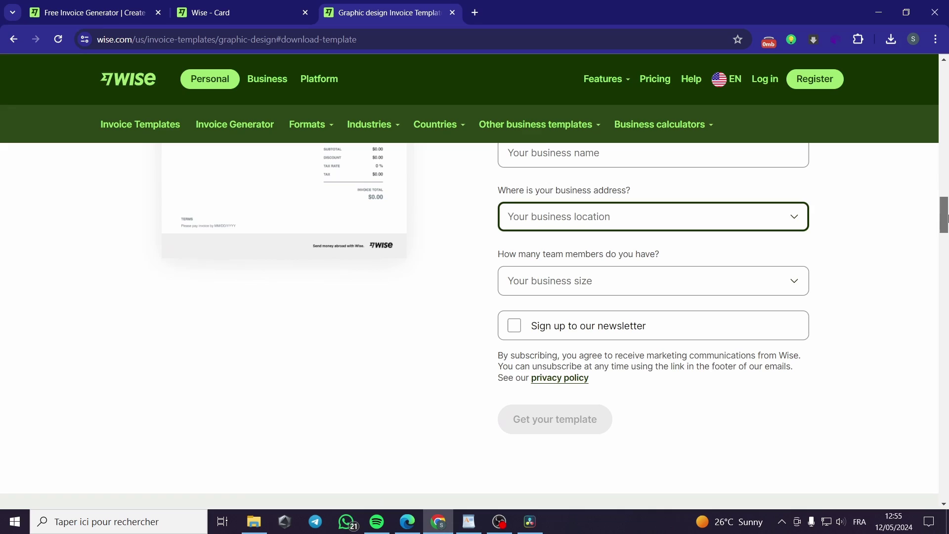
left_click(567, 288)
scroll(488, 305, "down", 3)
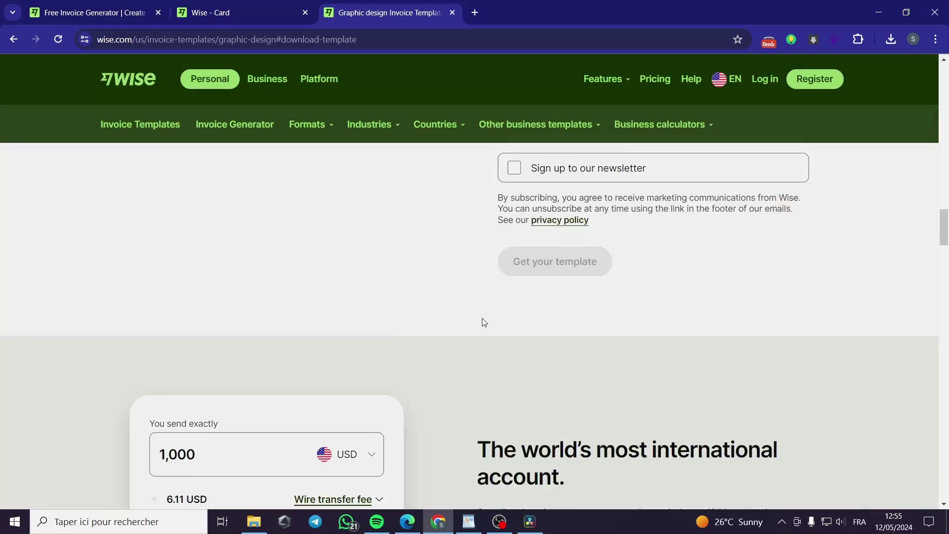
scroll(481, 325, "down", 10)
left_click_drag(943, 462, 946, 205)
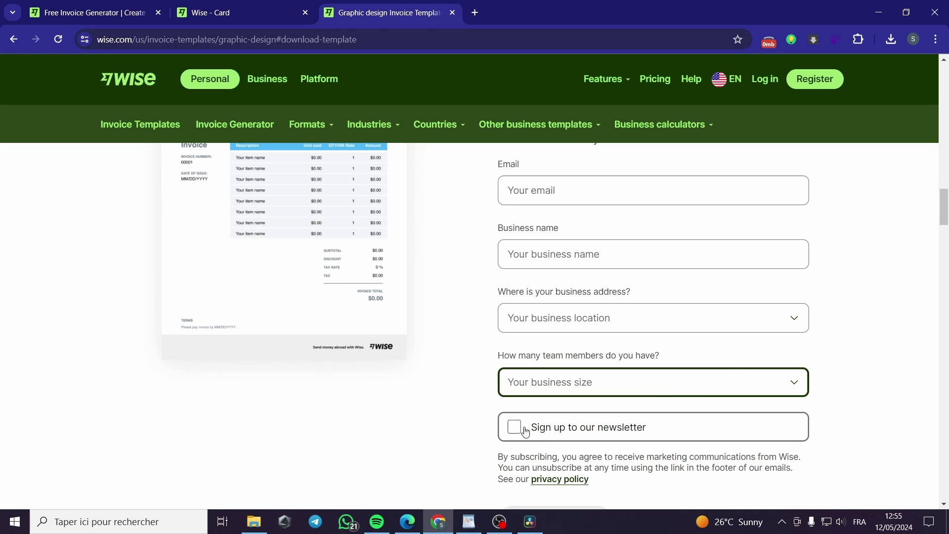
- Focus the empty Email field, dismissing its autofill suggestions, without entering anything
scroll(539, 426, "down", 2)
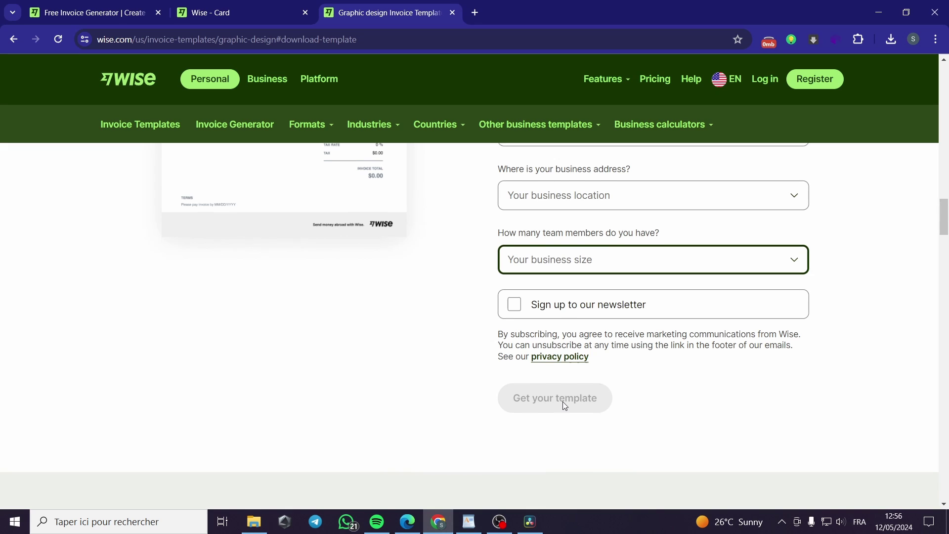
scroll(563, 401, "up", 3)
scroll(573, 346, "up", 2)
left_click(580, 321)
left_click(488, 376)
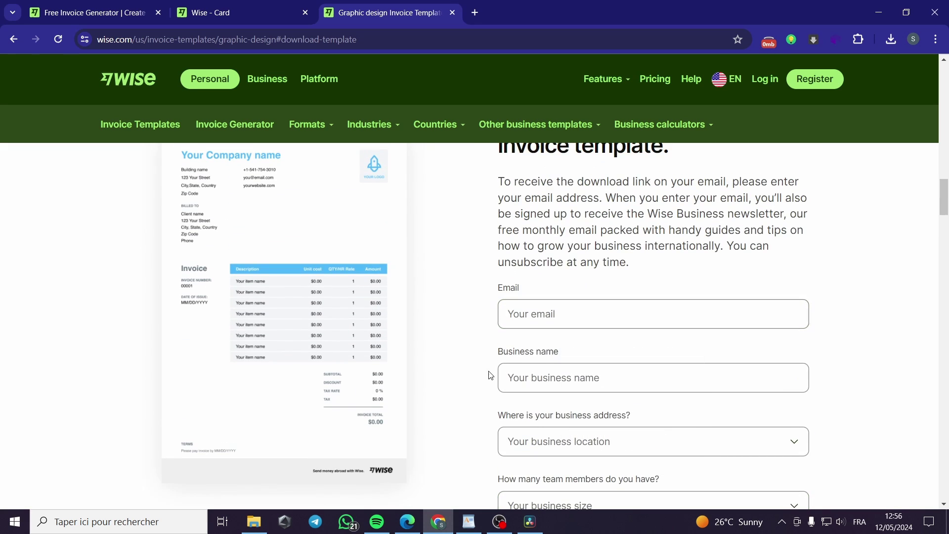
left_click(579, 314)
scroll(580, 323, "down", 2)
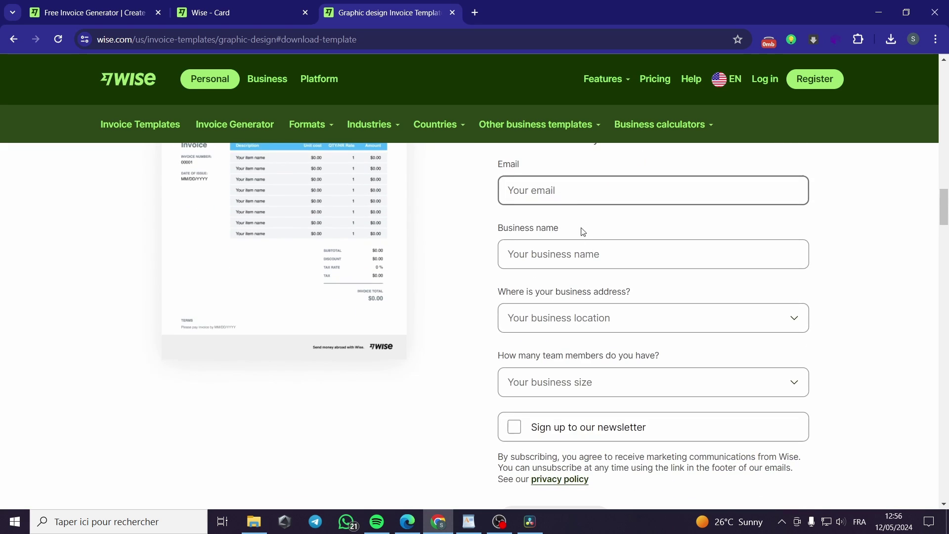
scroll(544, 412, "down", 2)
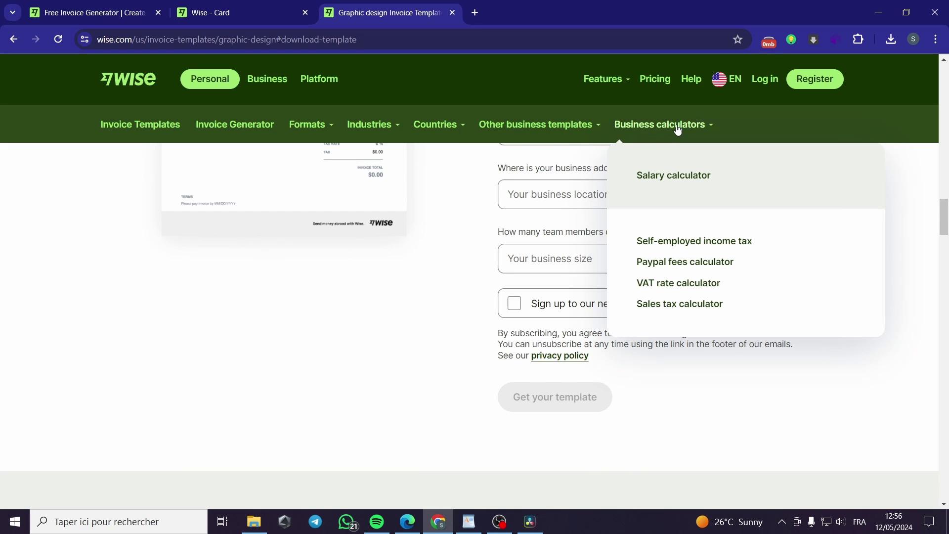
mouse_move(535, 123)
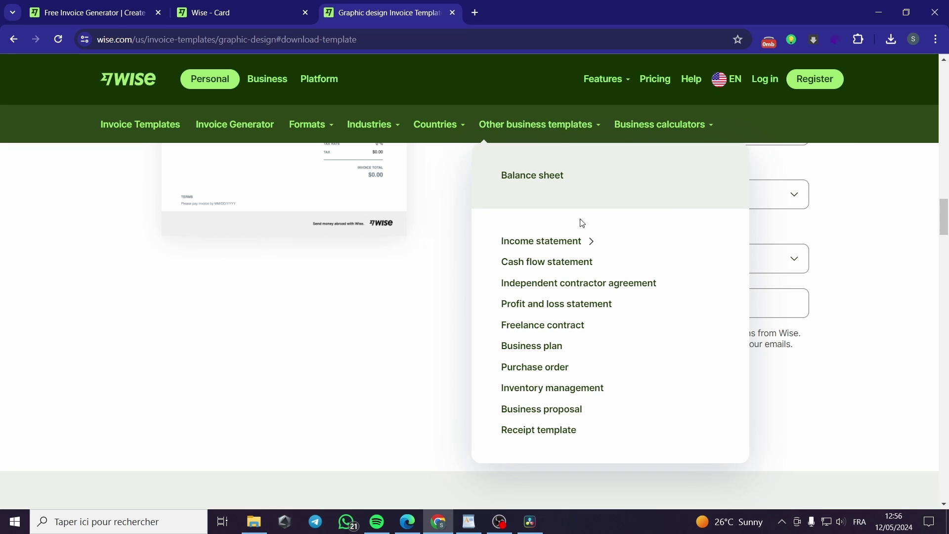
- Choose Balance sheet from the Other business templates menu
left_click(564, 179)
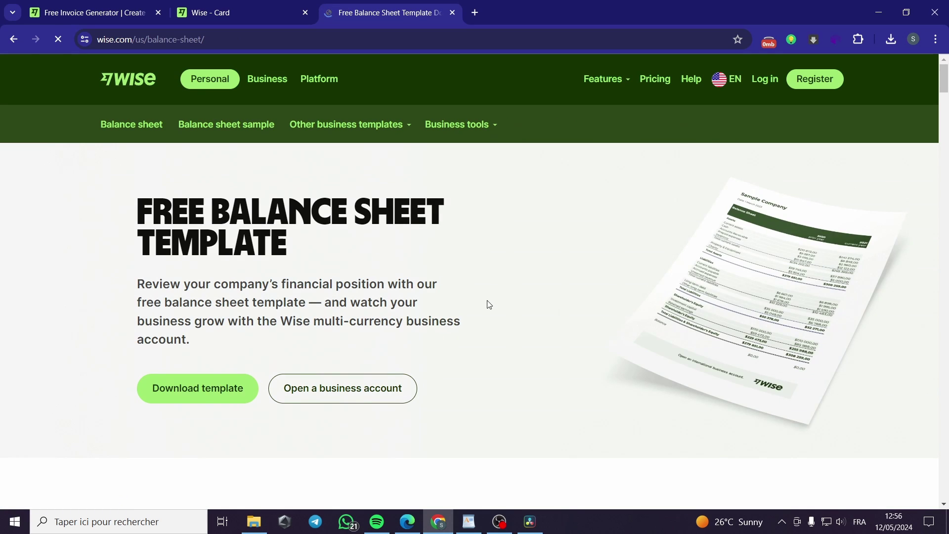